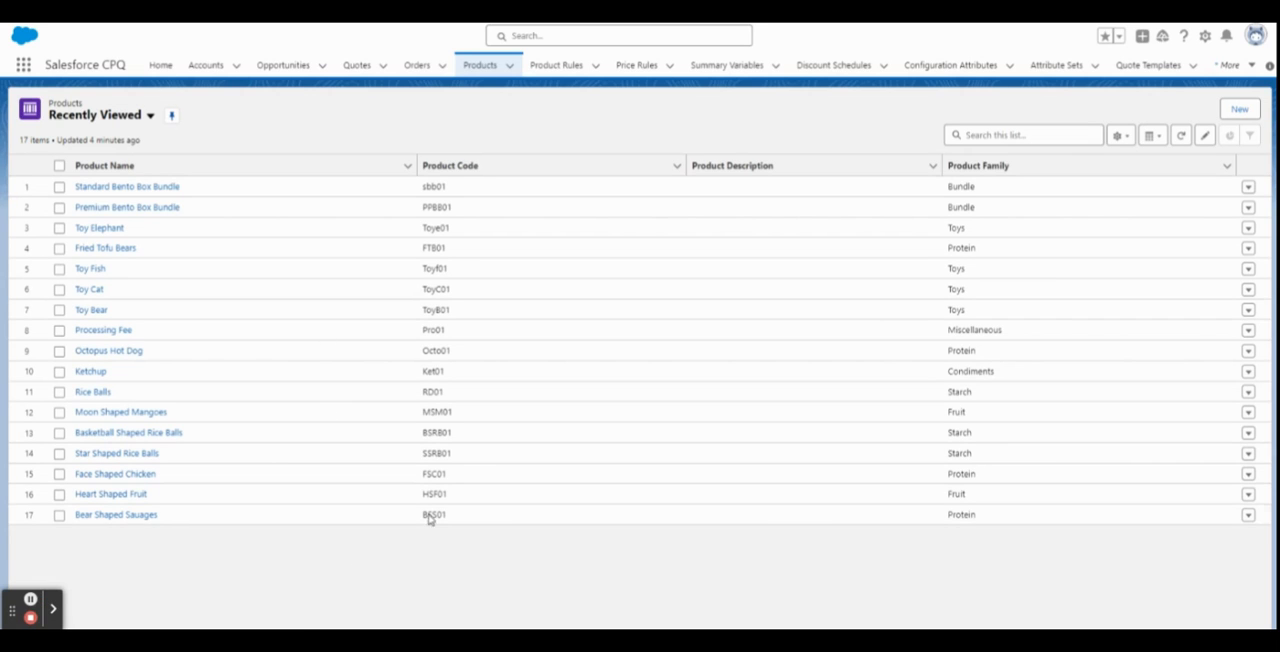
Start a new active product named Service Fee with product code SF01.
left_click(1240, 110)
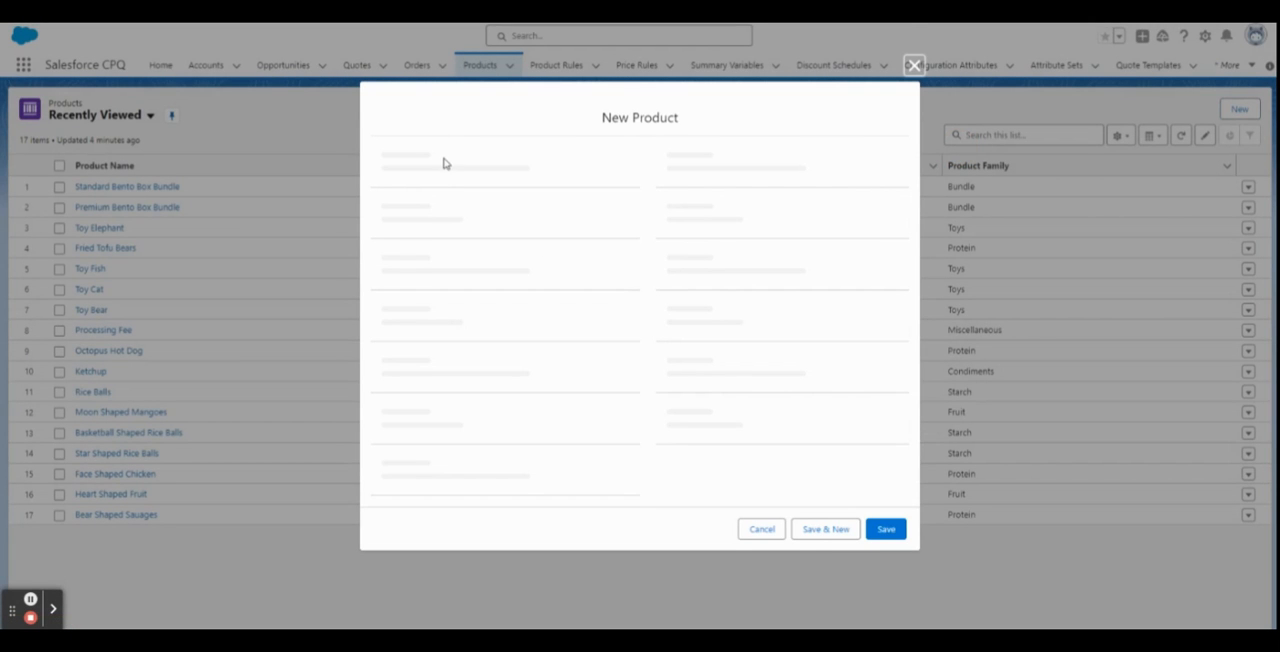
type("Service Fee")
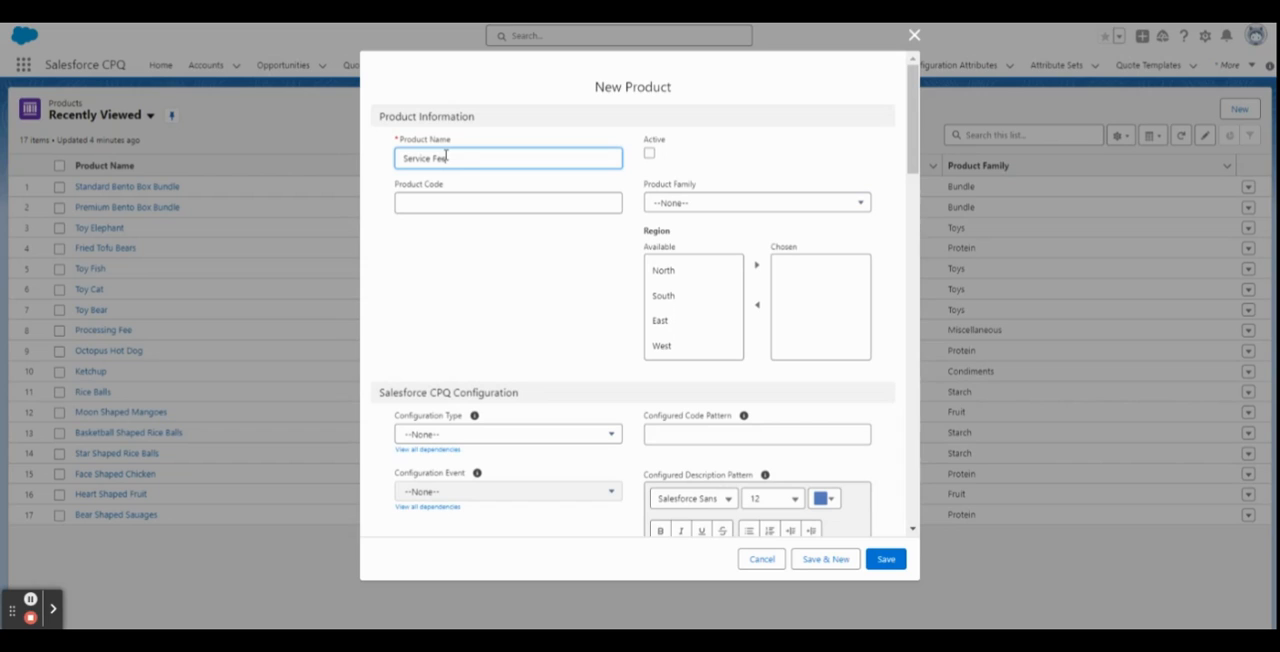
left_click(649, 153)
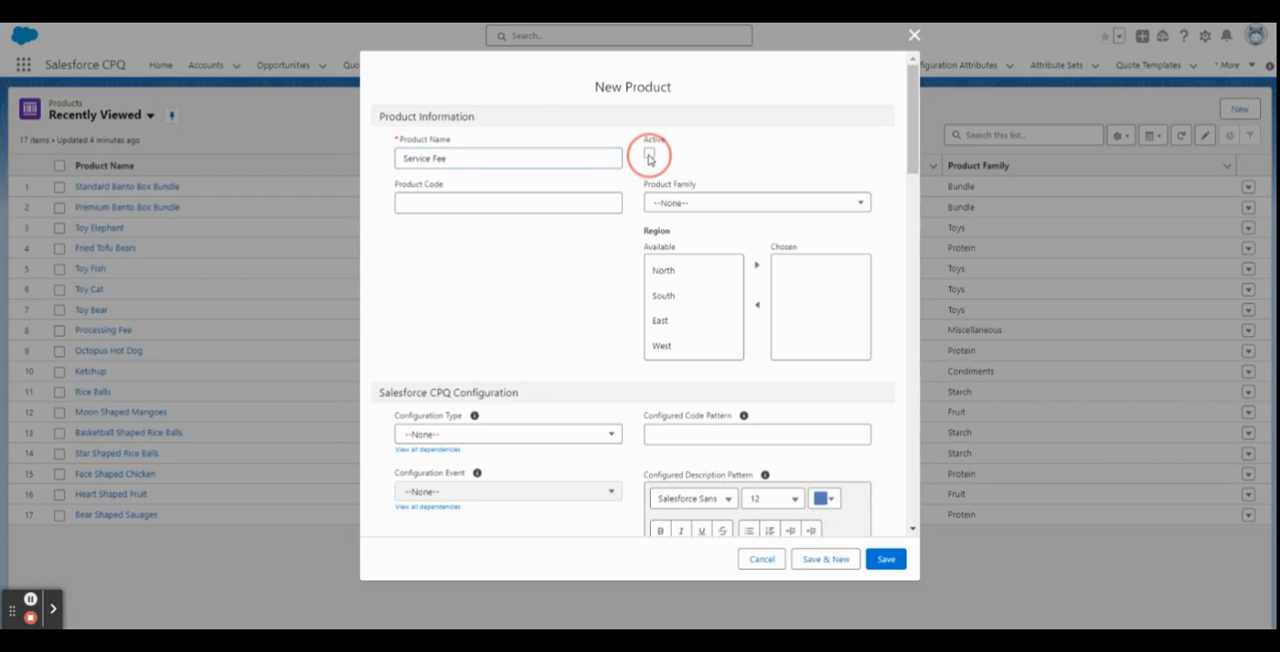
left_click(466, 206)
type("S")
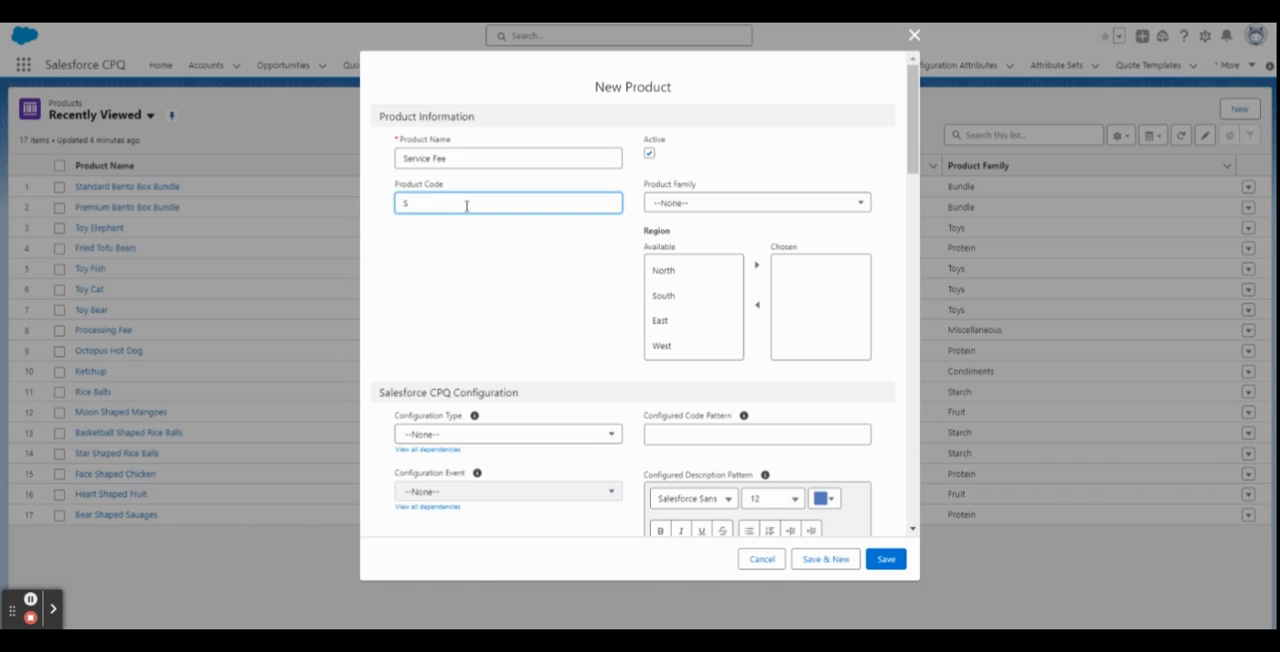
type("P")
type("01")
Assign the North, South, East and West regions to the new product.
left_click(690, 271)
left_click(757, 265)
left_click(694, 281)
left_click(757, 265)
left_click(680, 274)
left_click(757, 265)
left_click(686, 271)
left_click(757, 265)
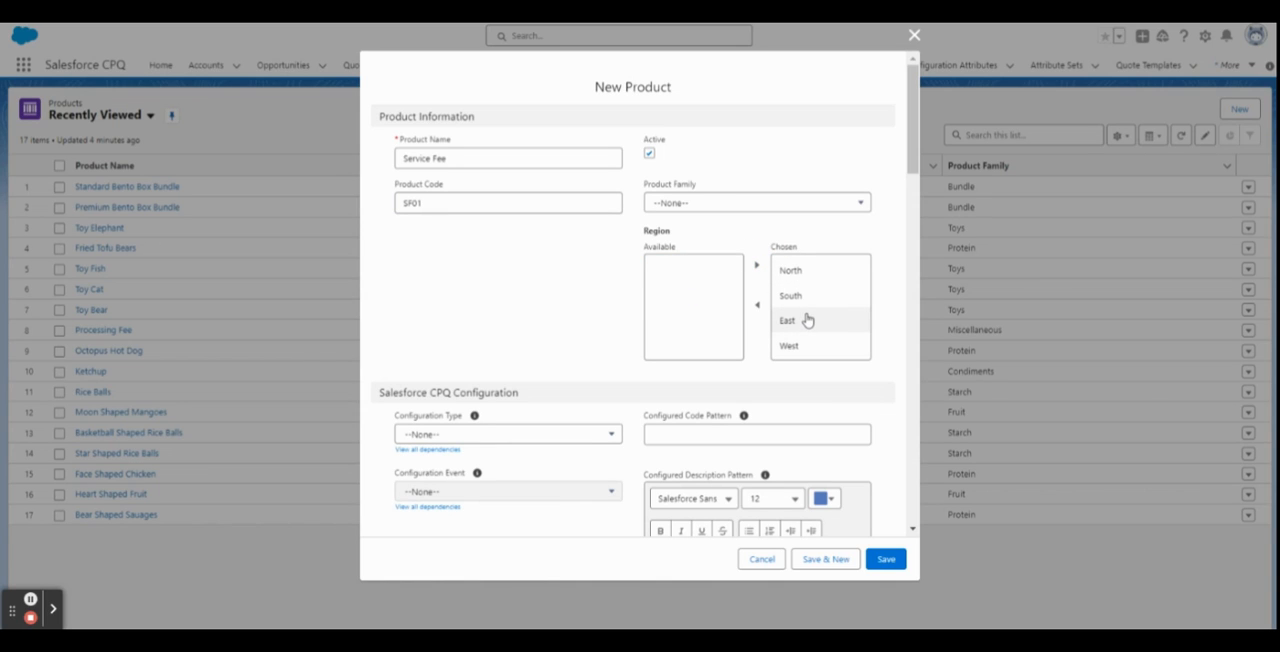
scroll(500, 290, "down", 3)
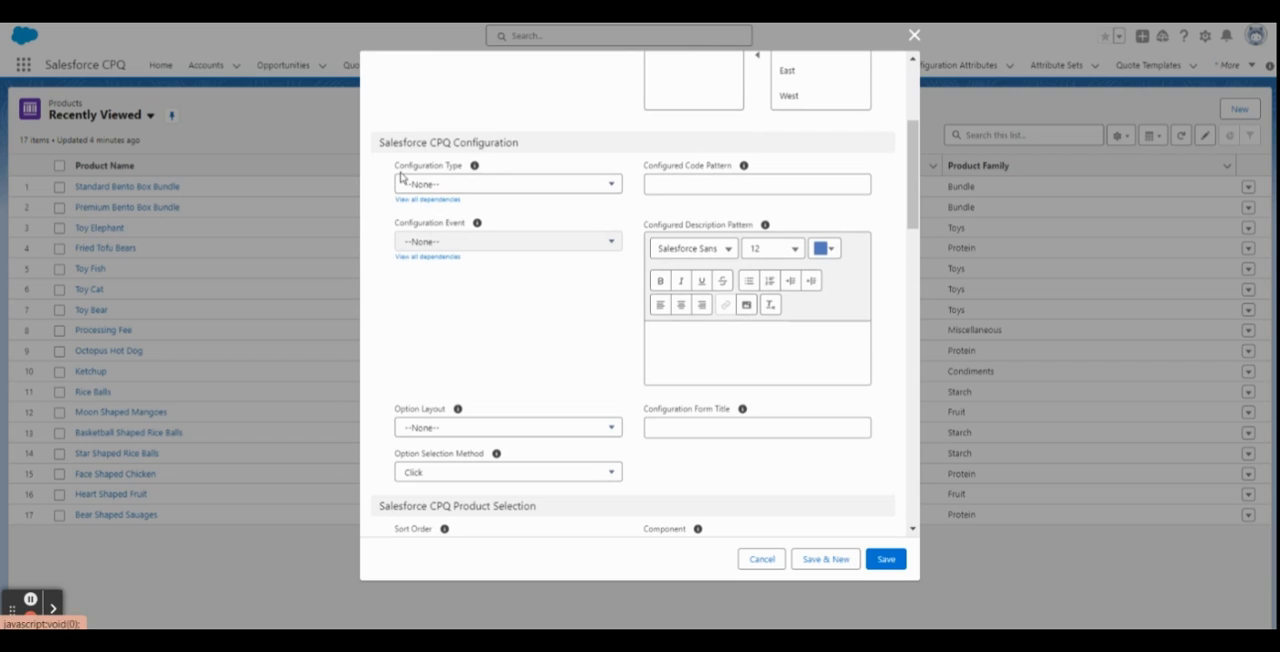
left_click_drag(395, 168, 468, 166)
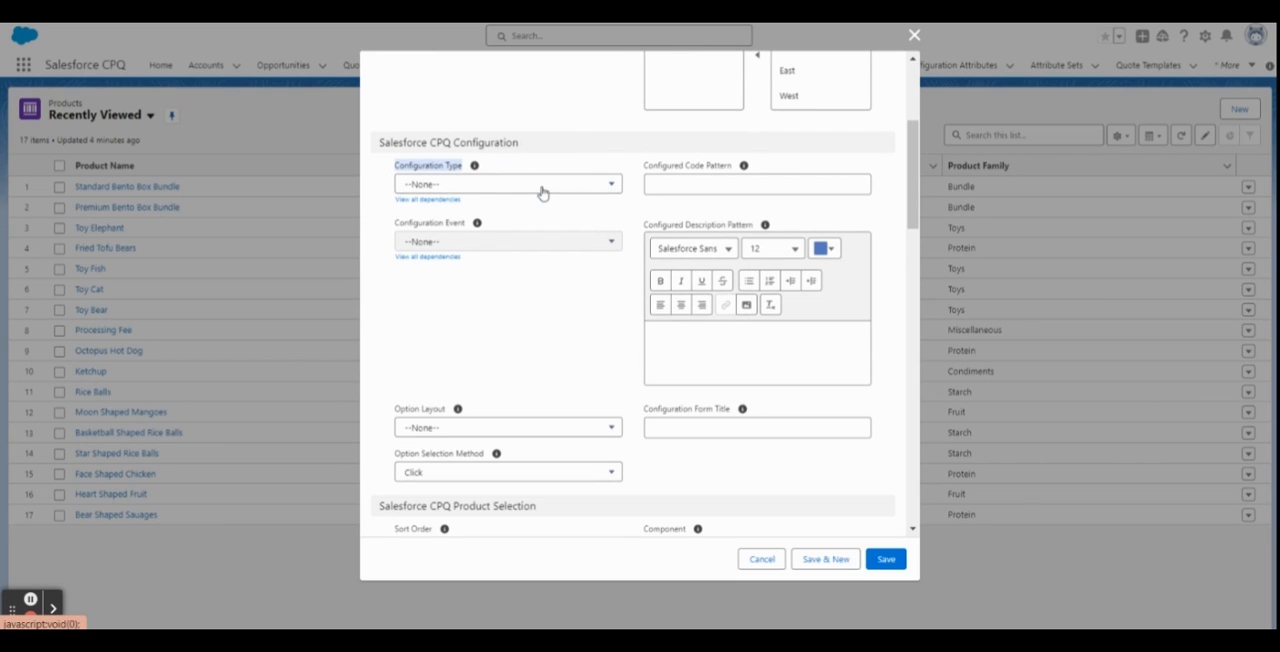
scroll(541, 192, "up", 2)
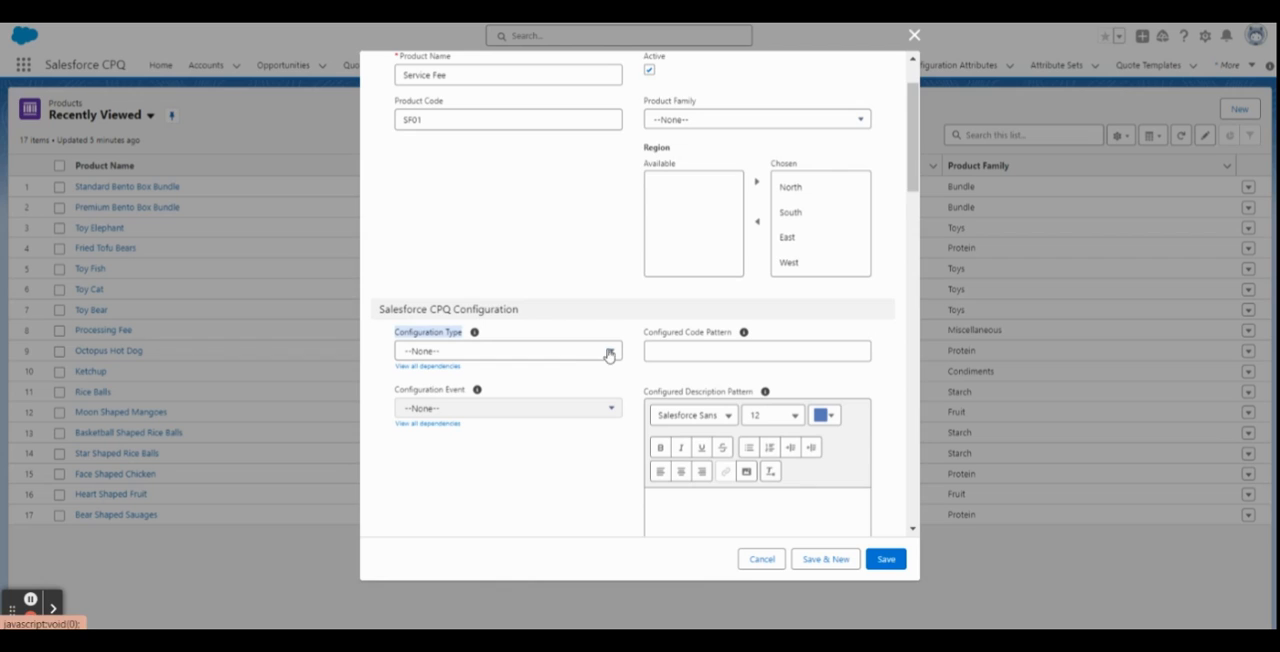
scroll(605, 360, "down", 1)
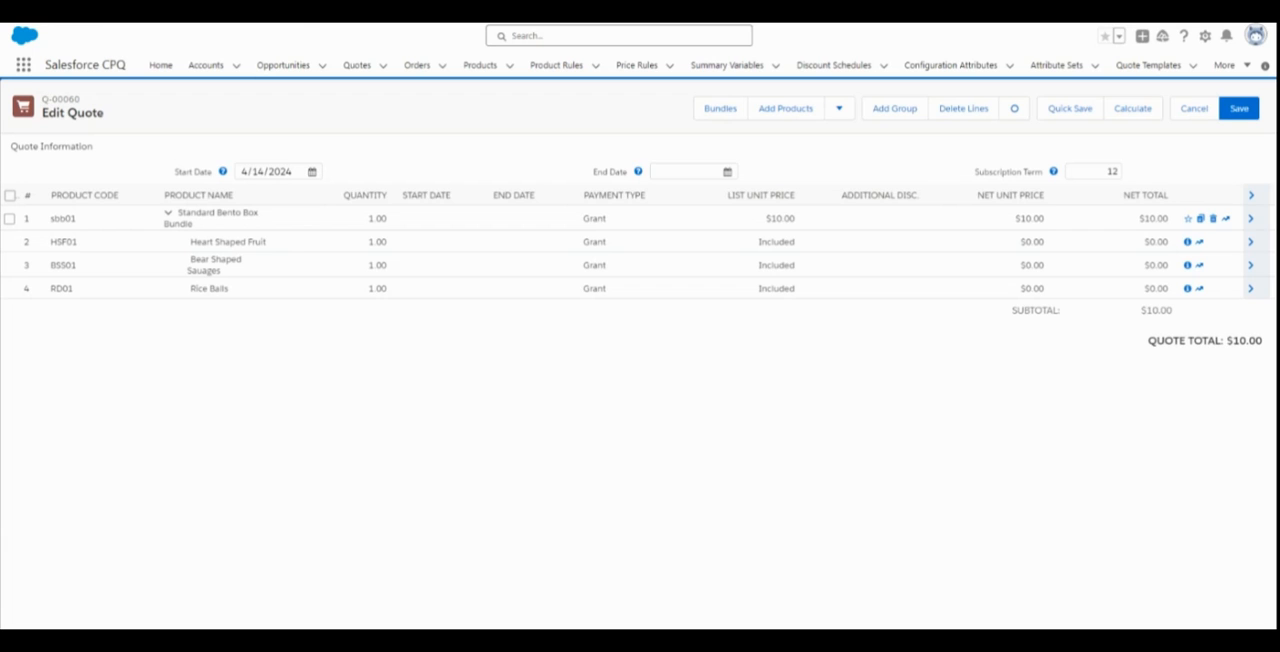
Switch to the quote being edited, start adding a bundle, and clear the product family and region filters.
left_click(716, 112)
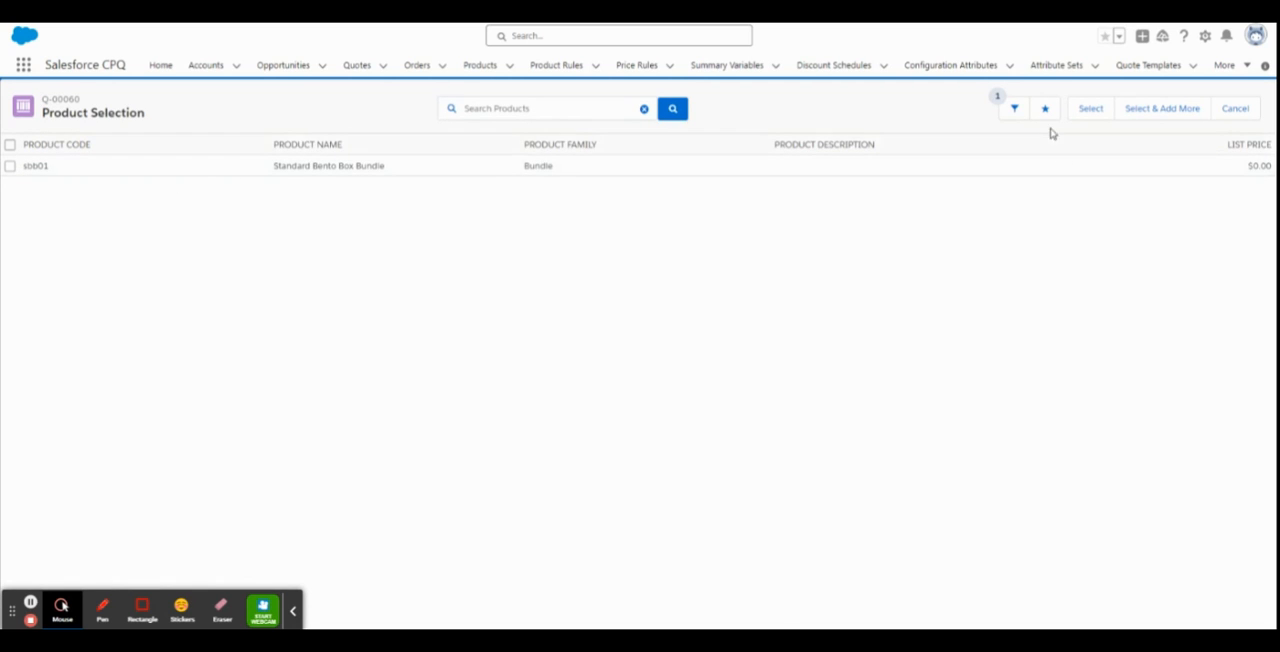
left_click(1015, 109)
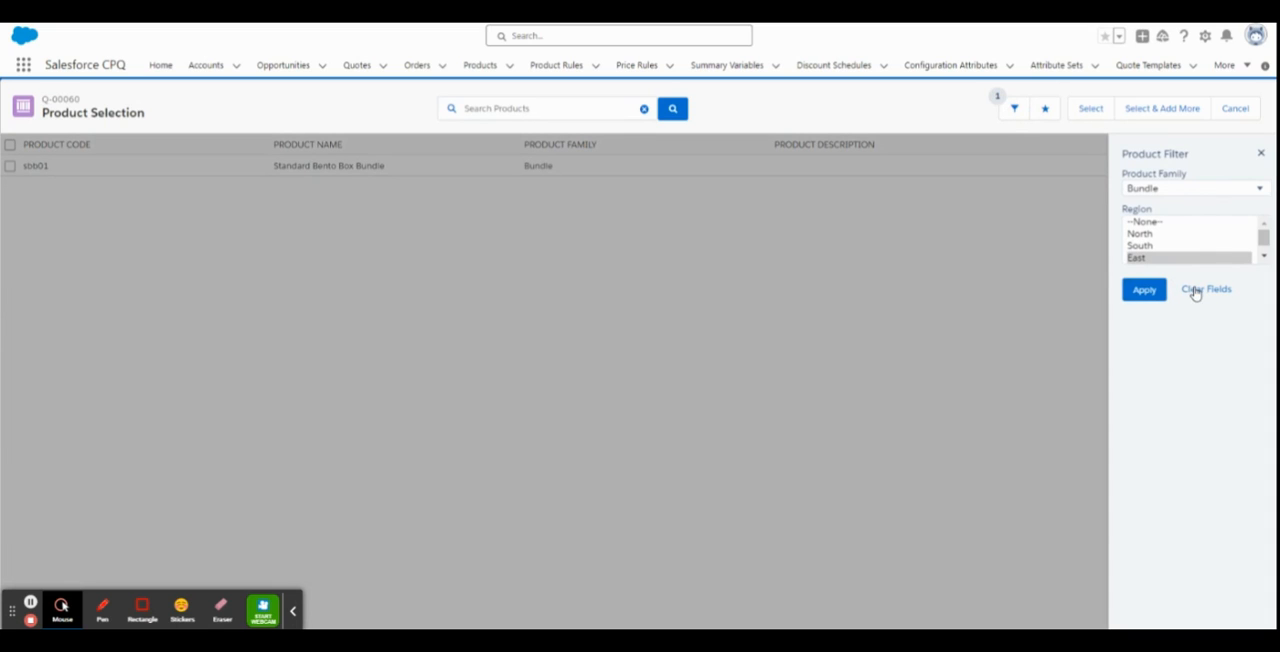
left_click(1198, 292)
left_click(1149, 290)
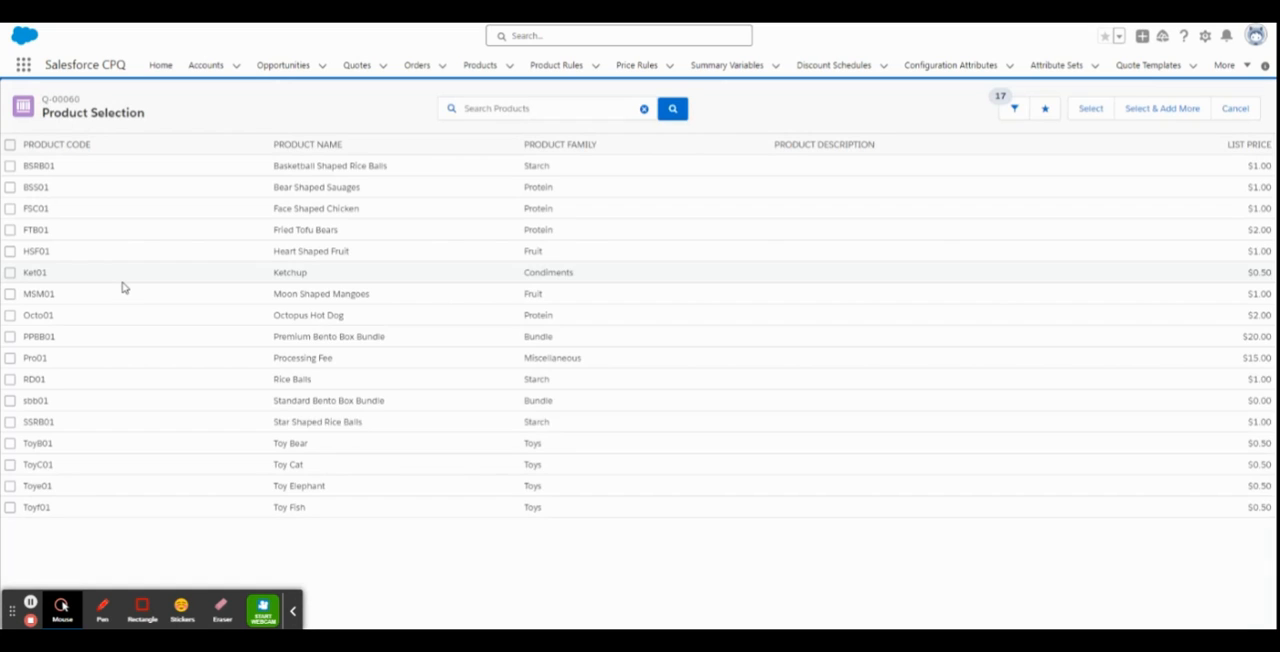
Open the Premium Bento Box Bundle's configuration to examine its option groups, and cancel without adding it to the quote.
left_click(293, 610)
left_click(10, 337)
left_click(1100, 106)
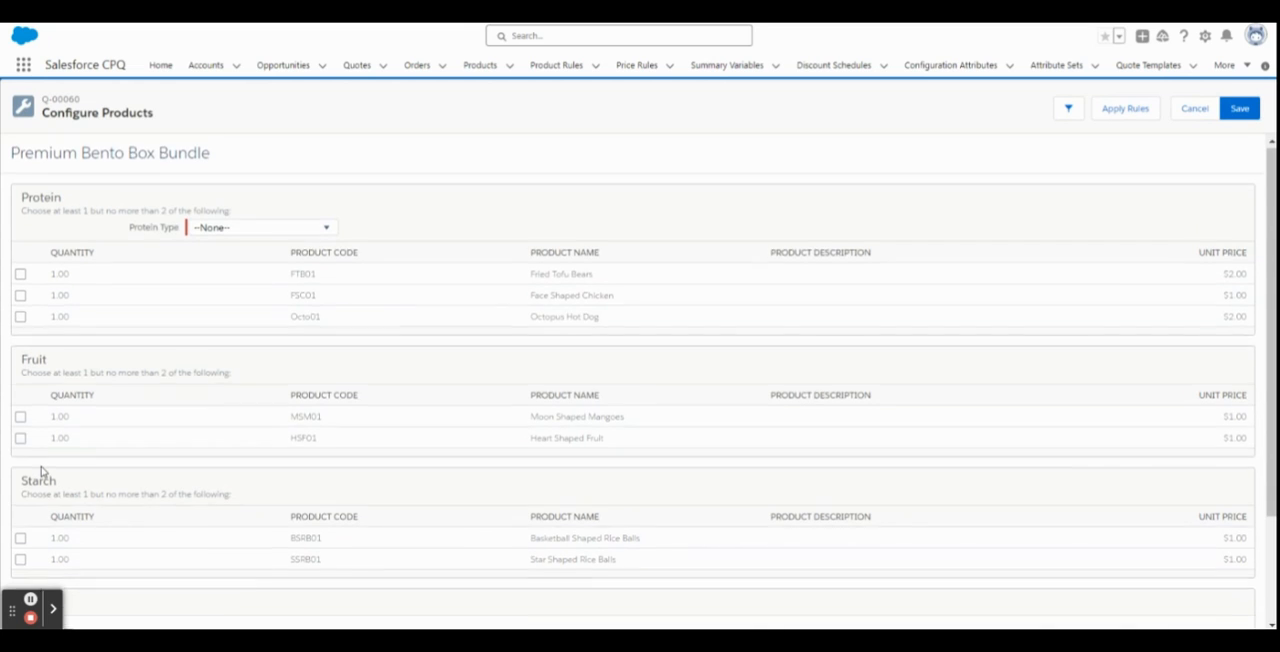
scroll(43, 475, "down", 2)
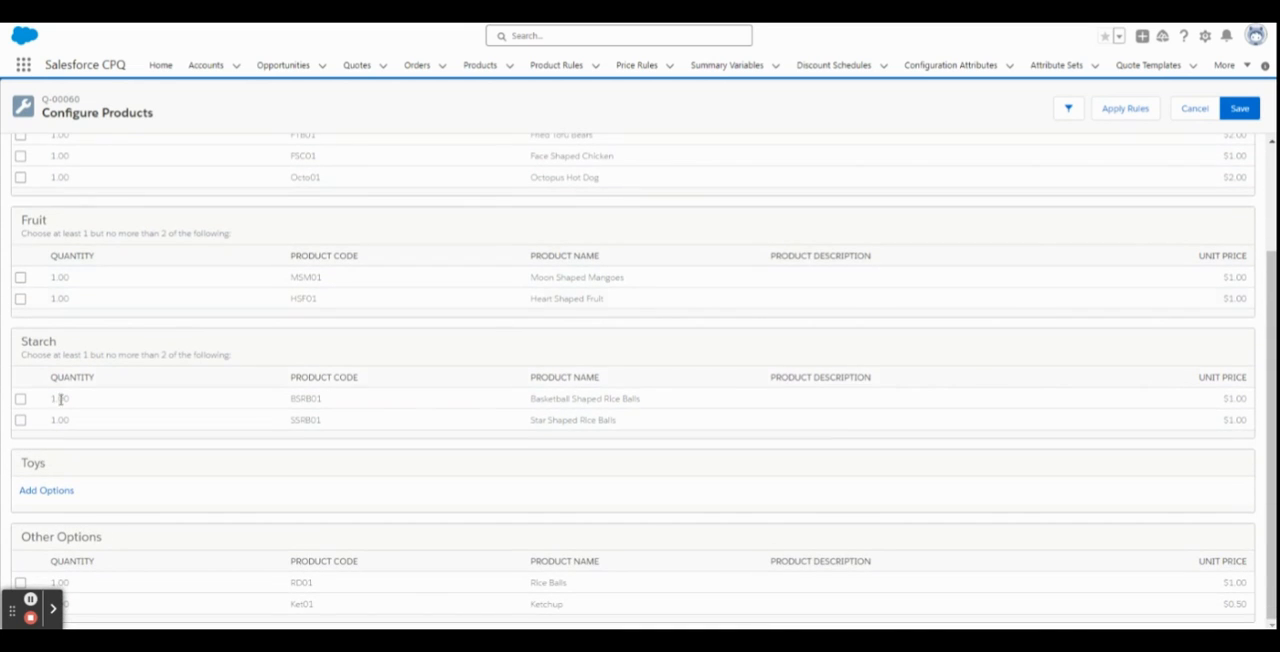
scroll(68, 414, "up", 2)
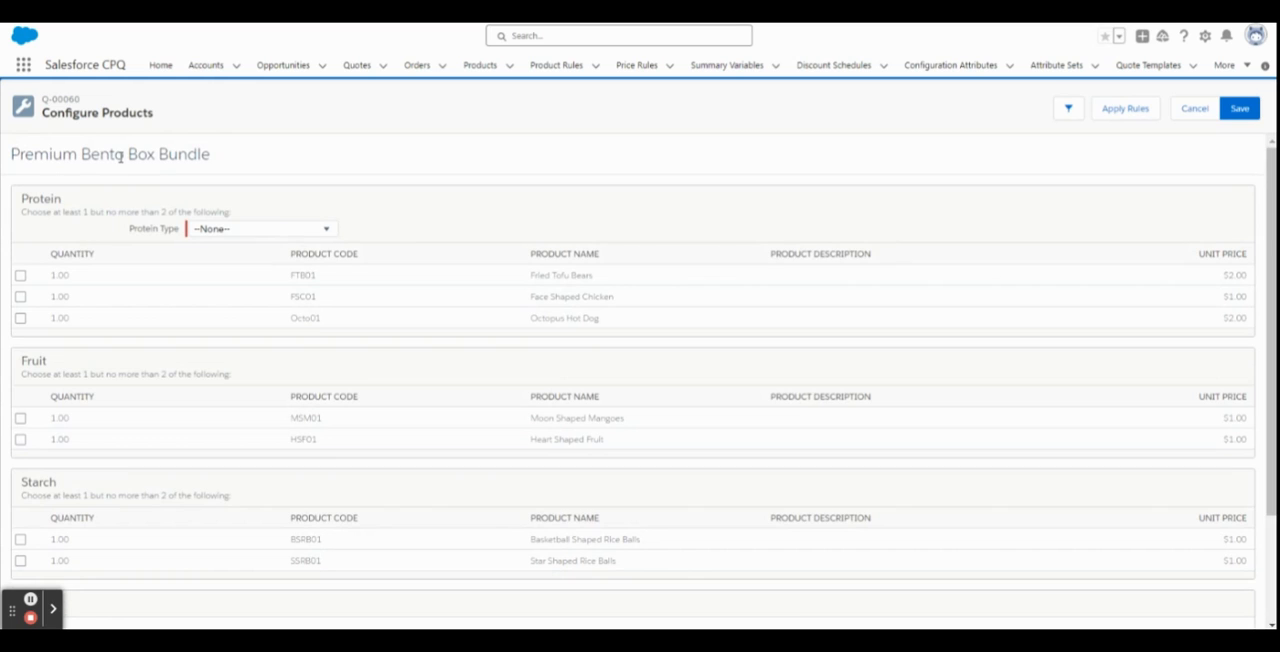
left_click(1192, 110)
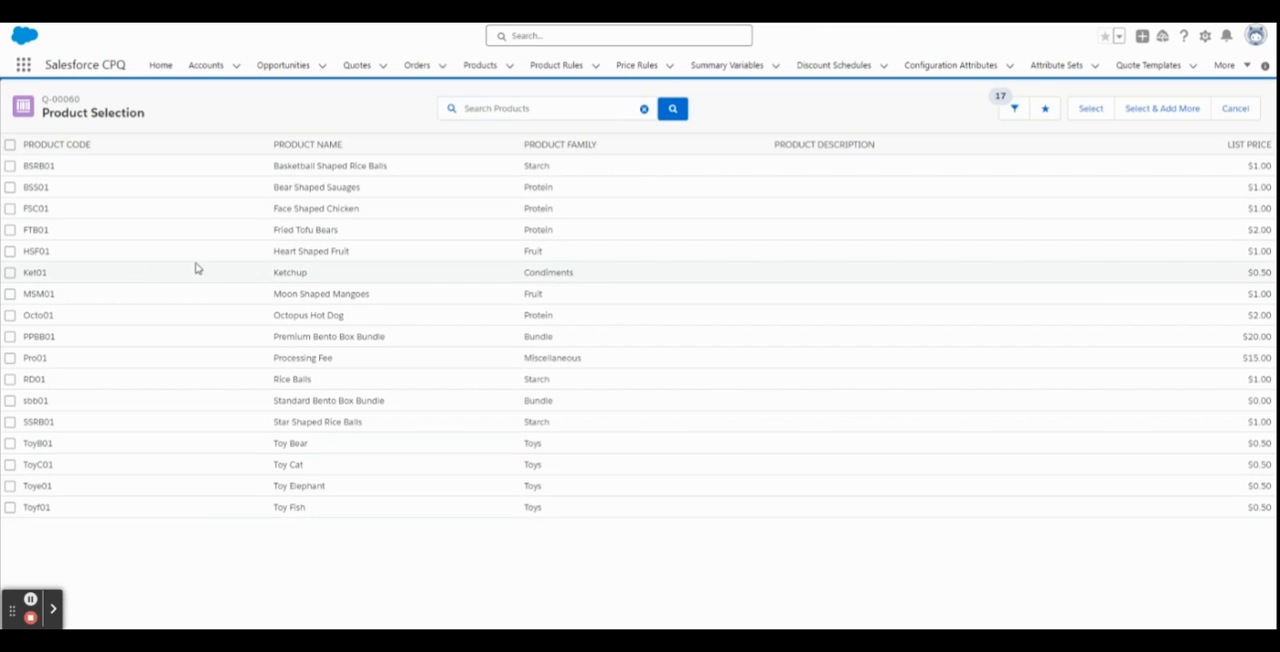
left_click(1233, 110)
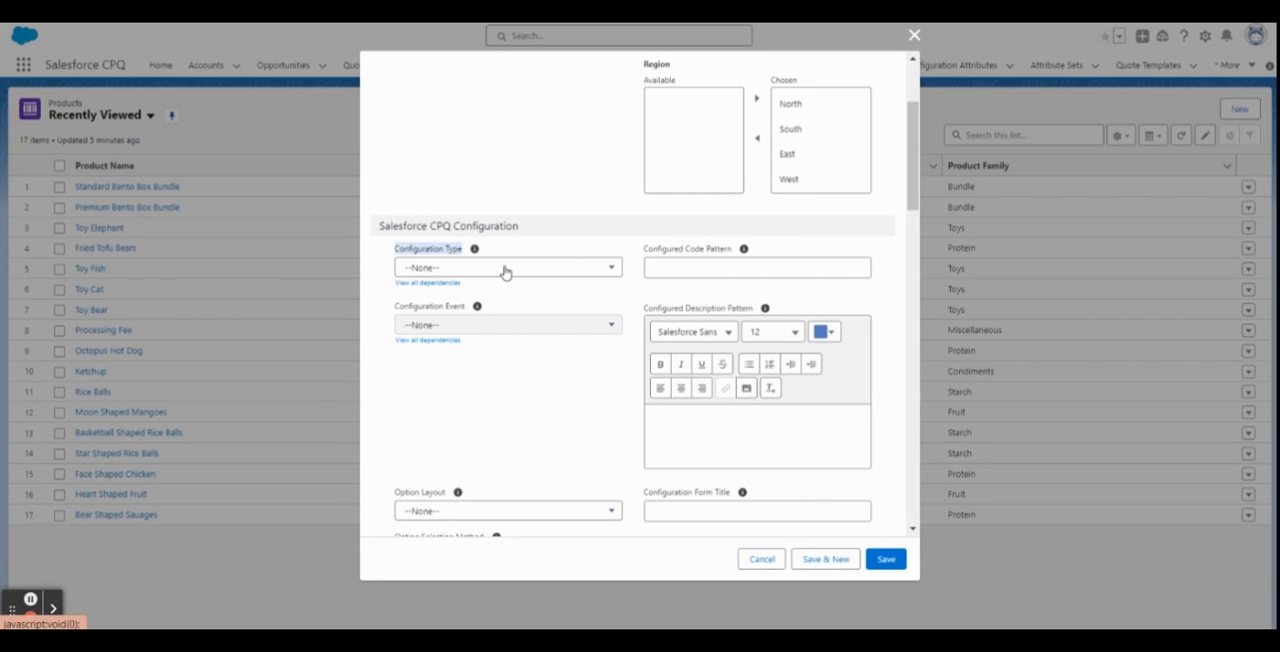
In the new Service Fee product, set the configuration type to Disabled and the pricing method to Percent Of Total.
left_click(505, 268)
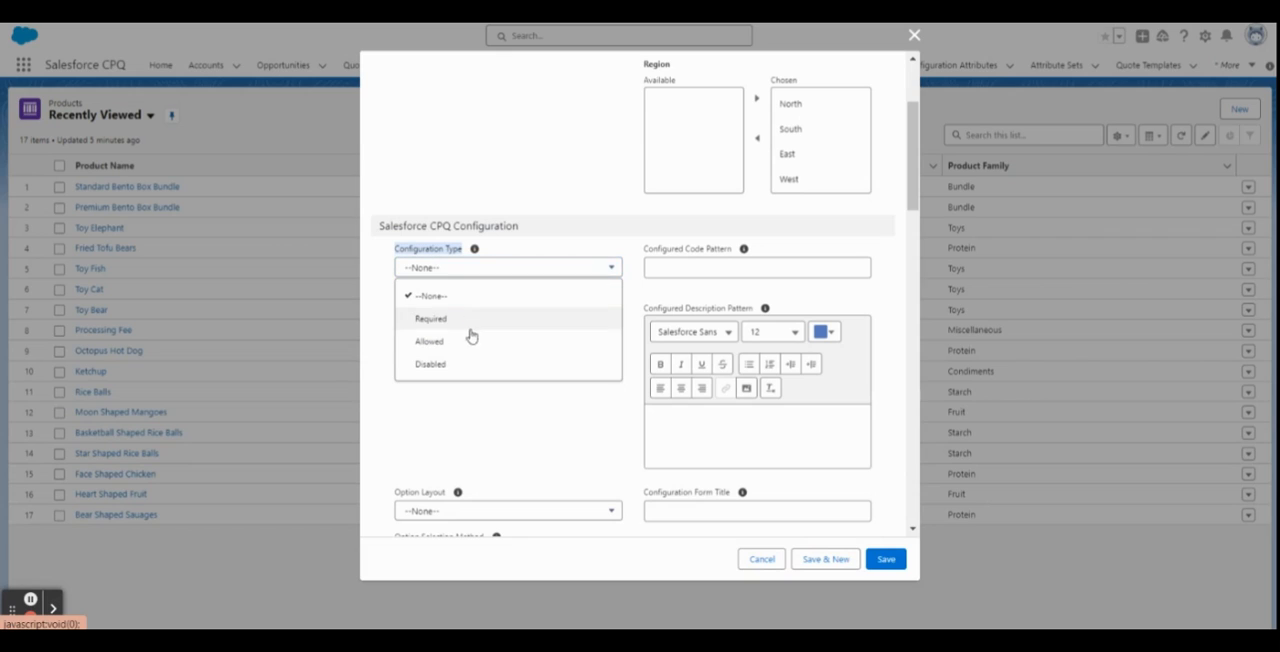
left_click(476, 371)
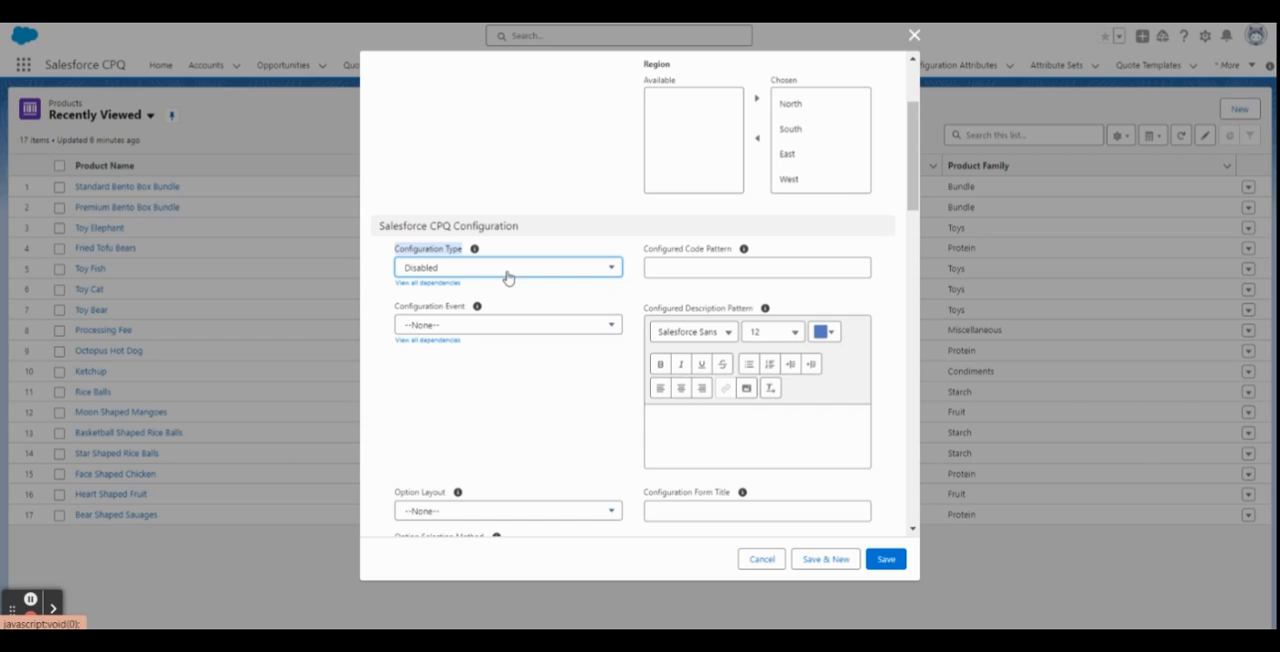
scroll(517, 285, "down", 3)
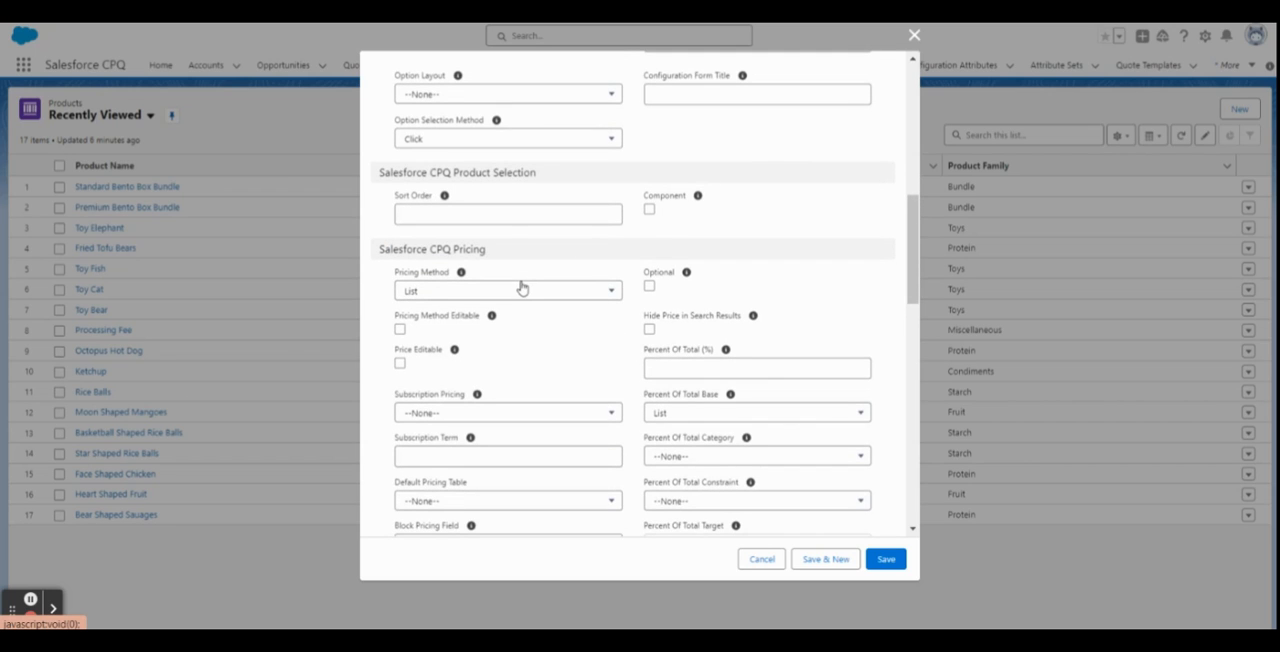
scroll(521, 288, "down", 1)
scroll(523, 287, "down", 1)
left_click_drag(395, 106, 459, 106)
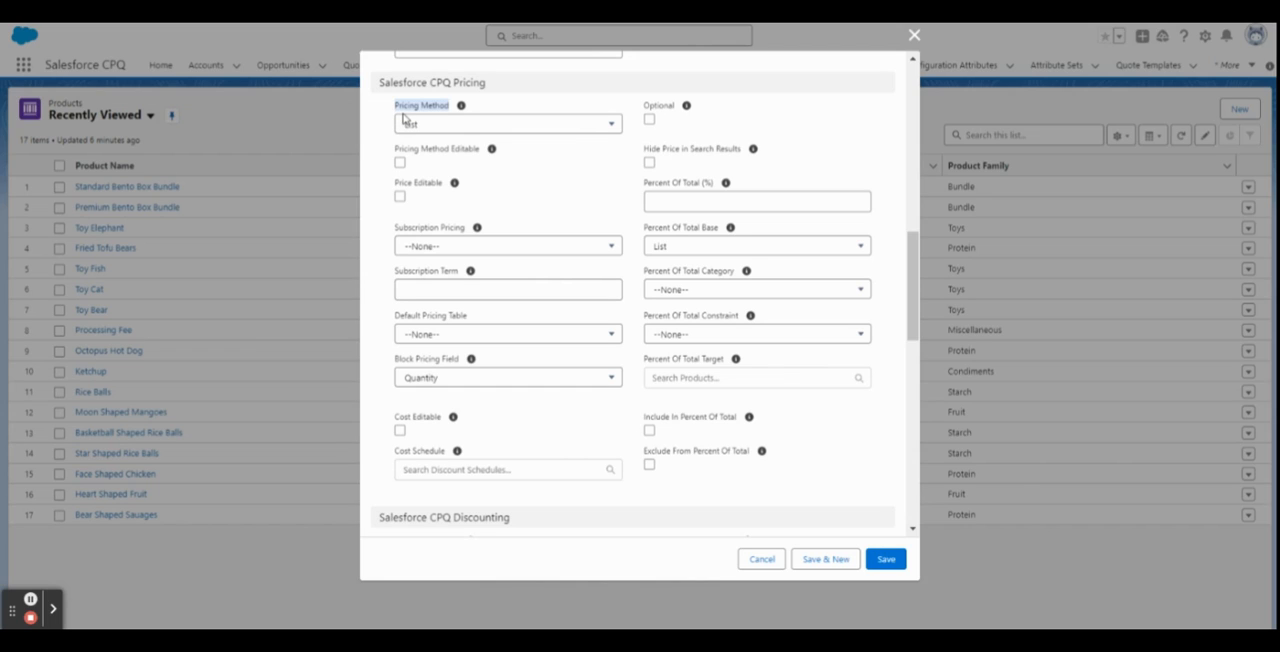
left_click(505, 126)
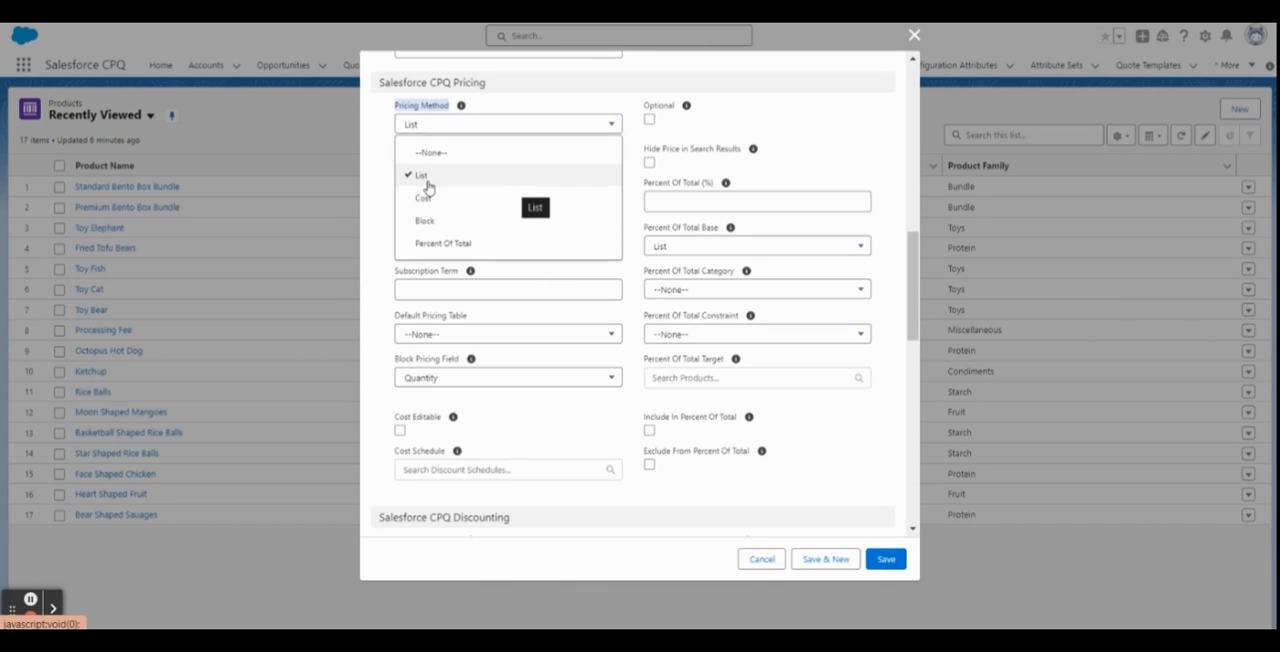
left_click(474, 249)
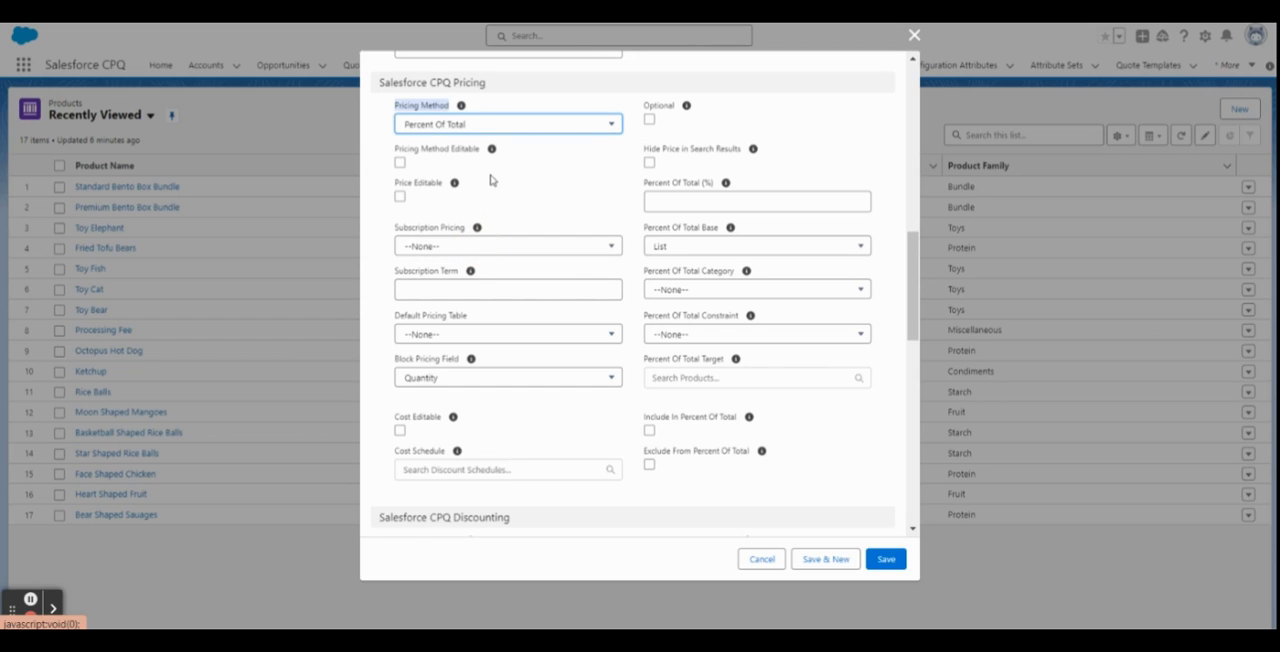
Set the Percent Of Total (%) value to 10 and save the product.
left_click(679, 204)
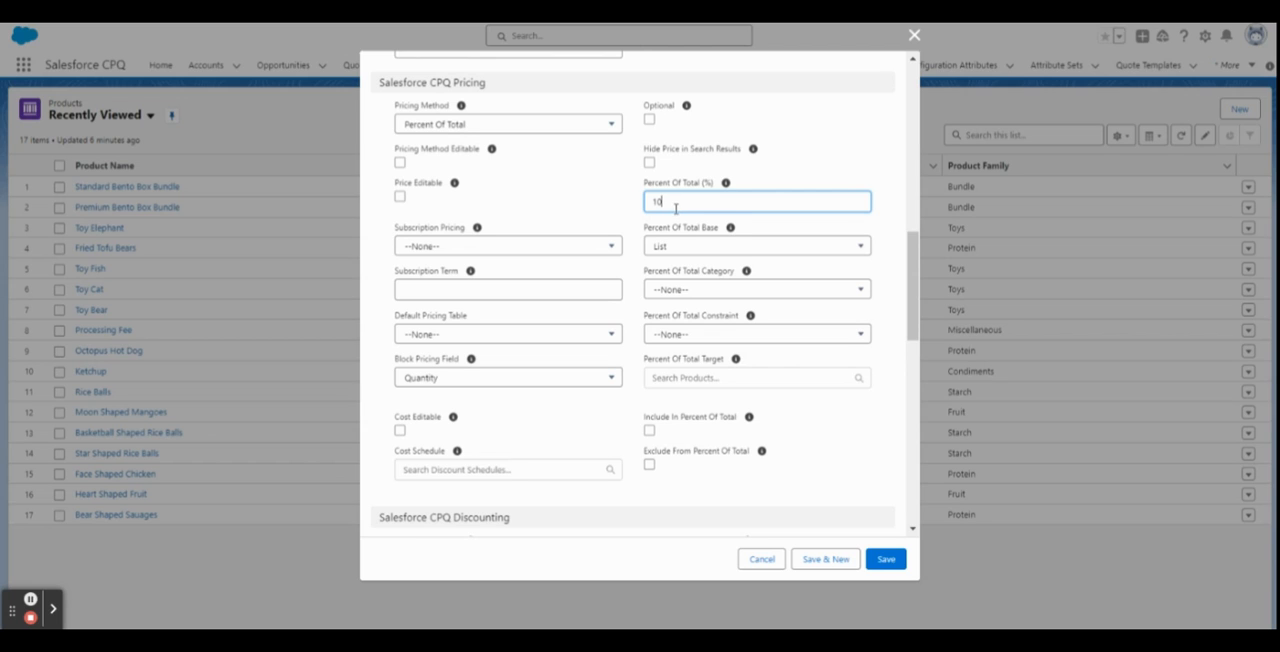
scroll(675, 208, "down", 1)
scroll(674, 205, "up", 1)
left_click(886, 561)
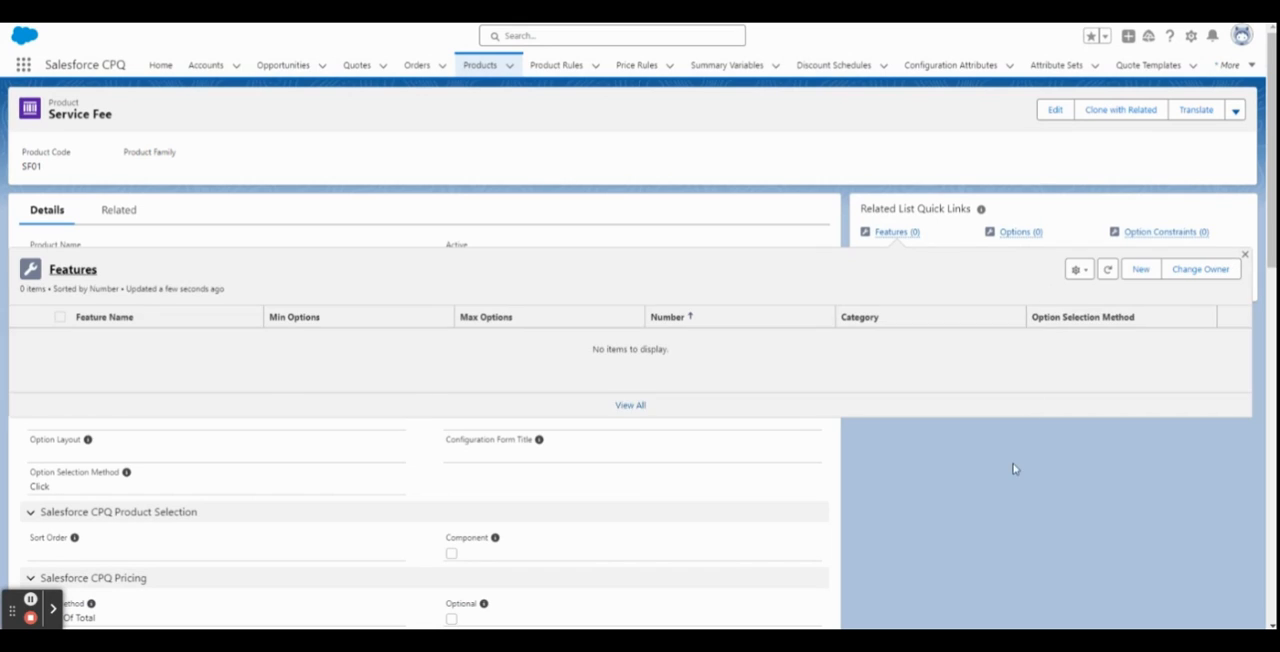
Add a standard price to the Service Fee product with a list price of 0 in the Standard Price Book.
left_click(1053, 288)
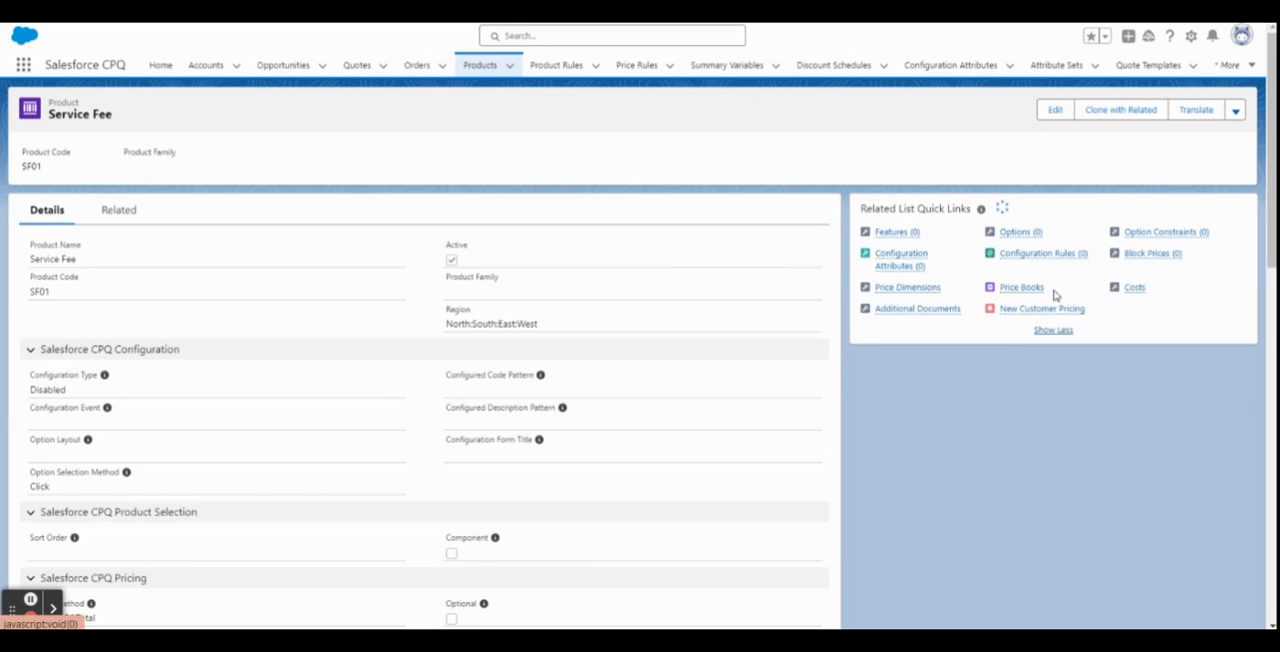
mouse_move(1027, 288)
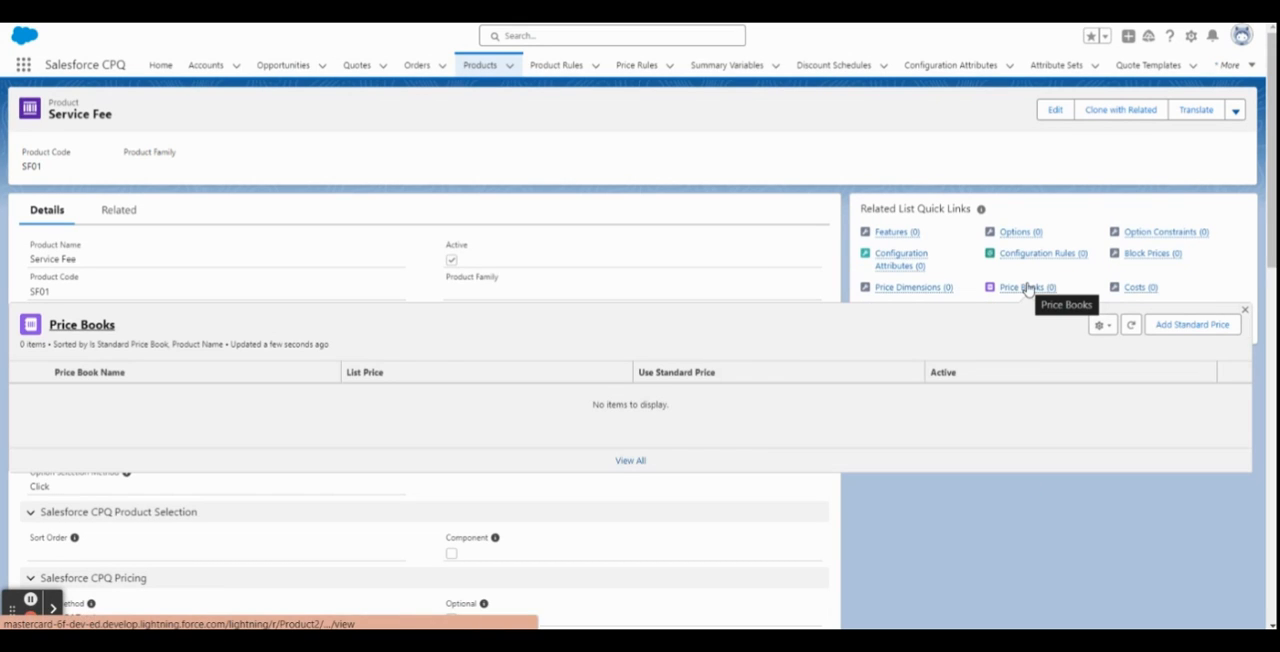
left_click(1174, 326)
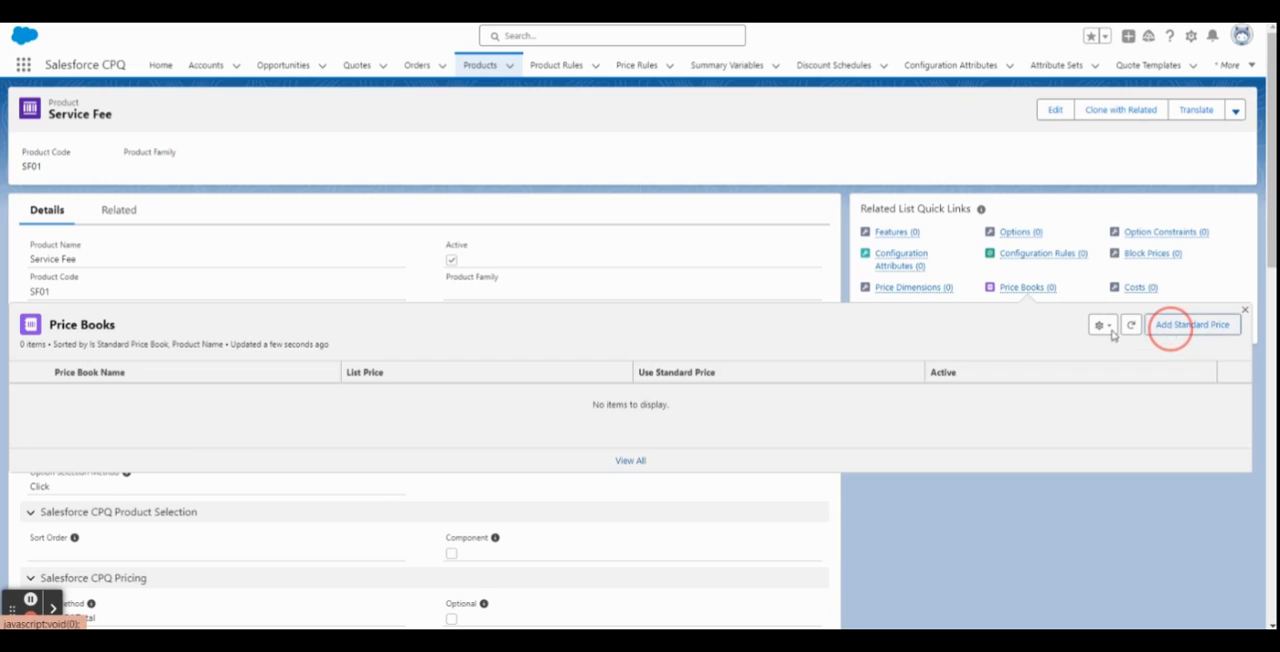
left_click(420, 370)
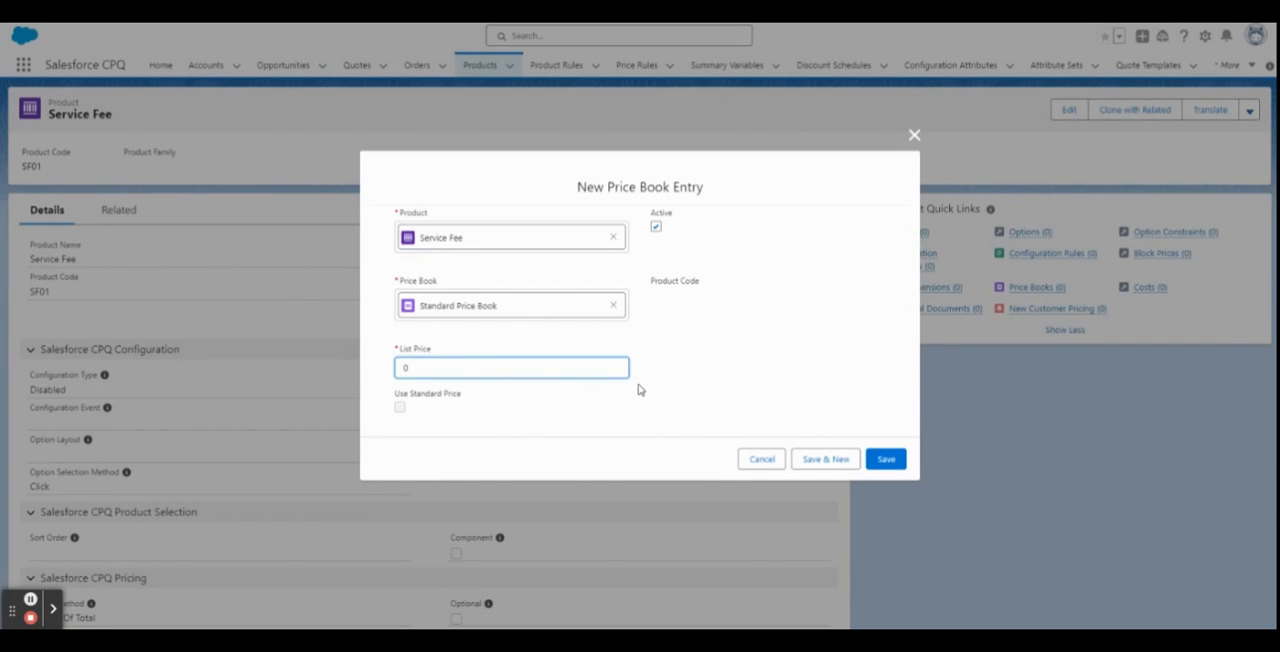
left_click(882, 460)
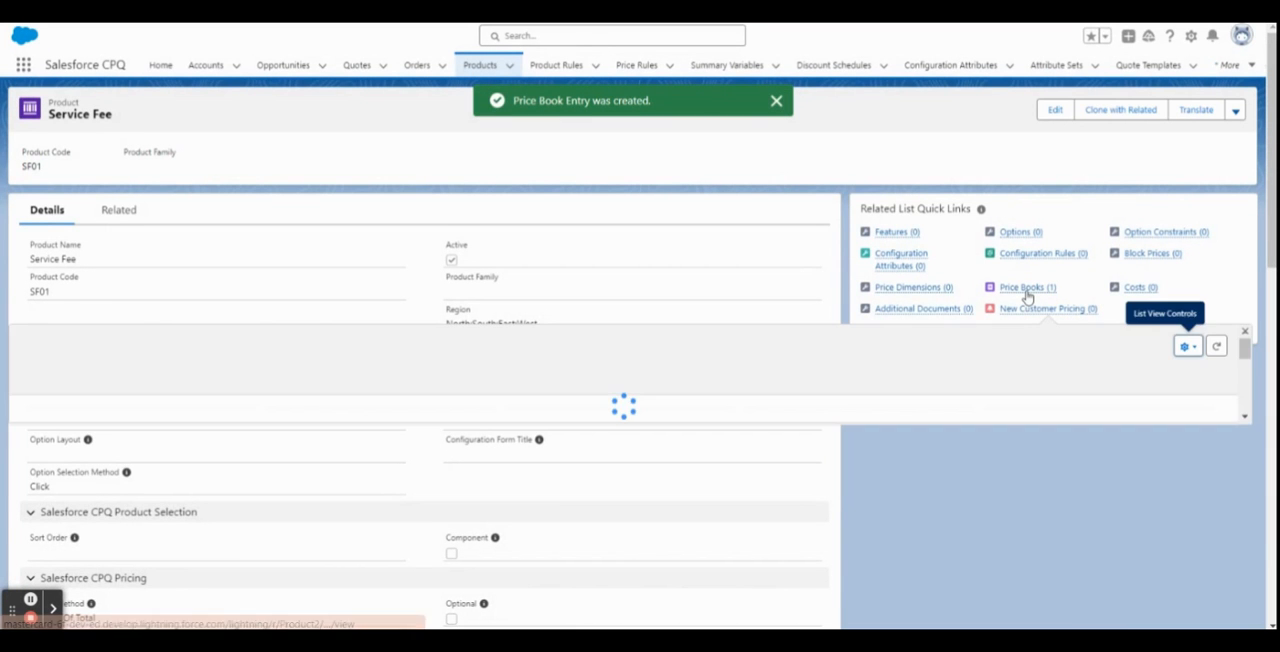
left_click(1128, 346)
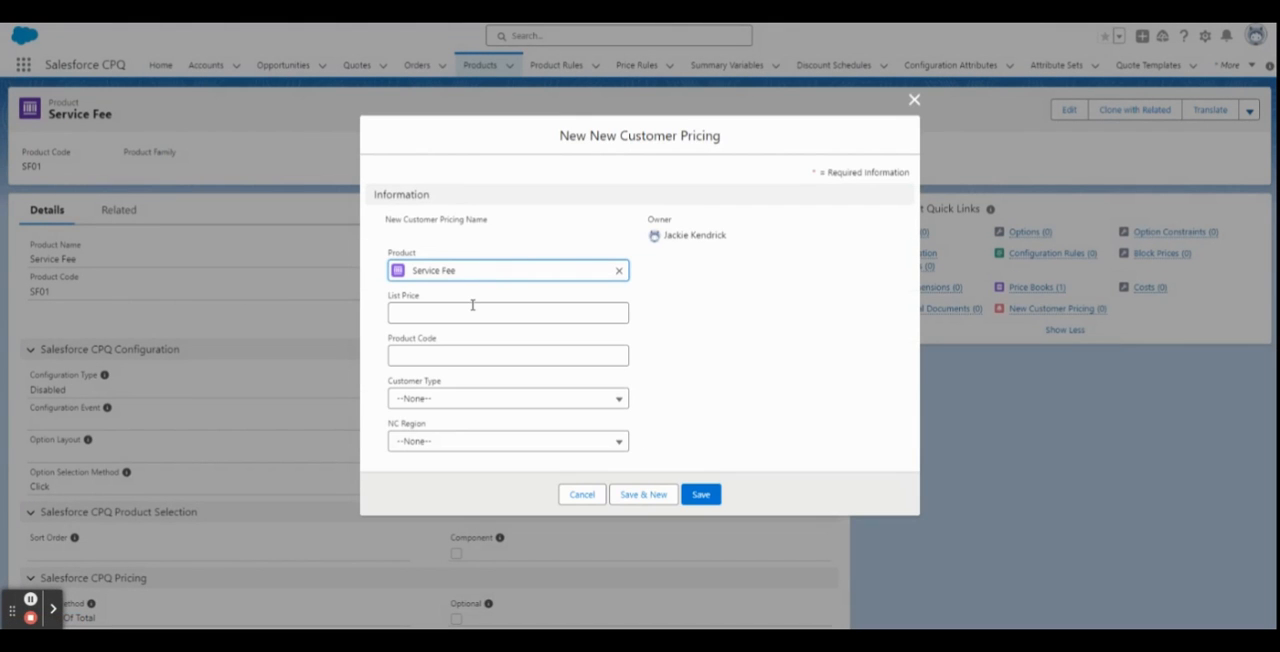
left_click(472, 306)
left_click(914, 99)
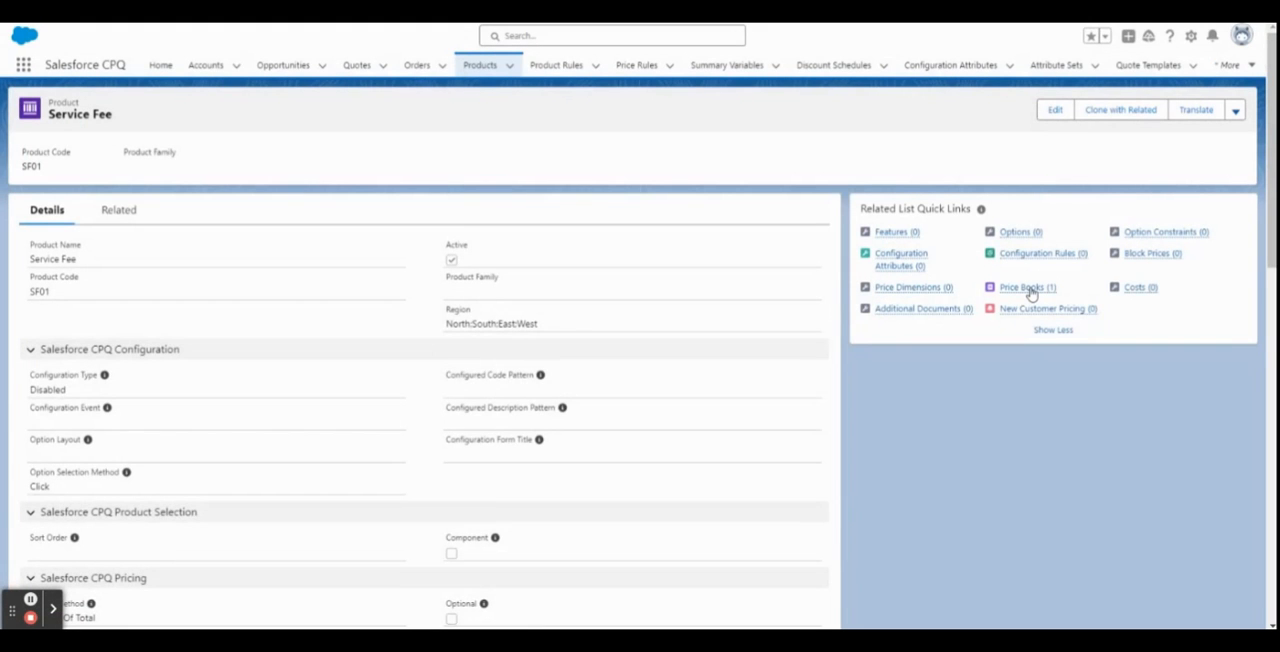
Add the Service Fee product to the Wholesale price book in USD and save the price book entry.
mouse_move(1030, 290)
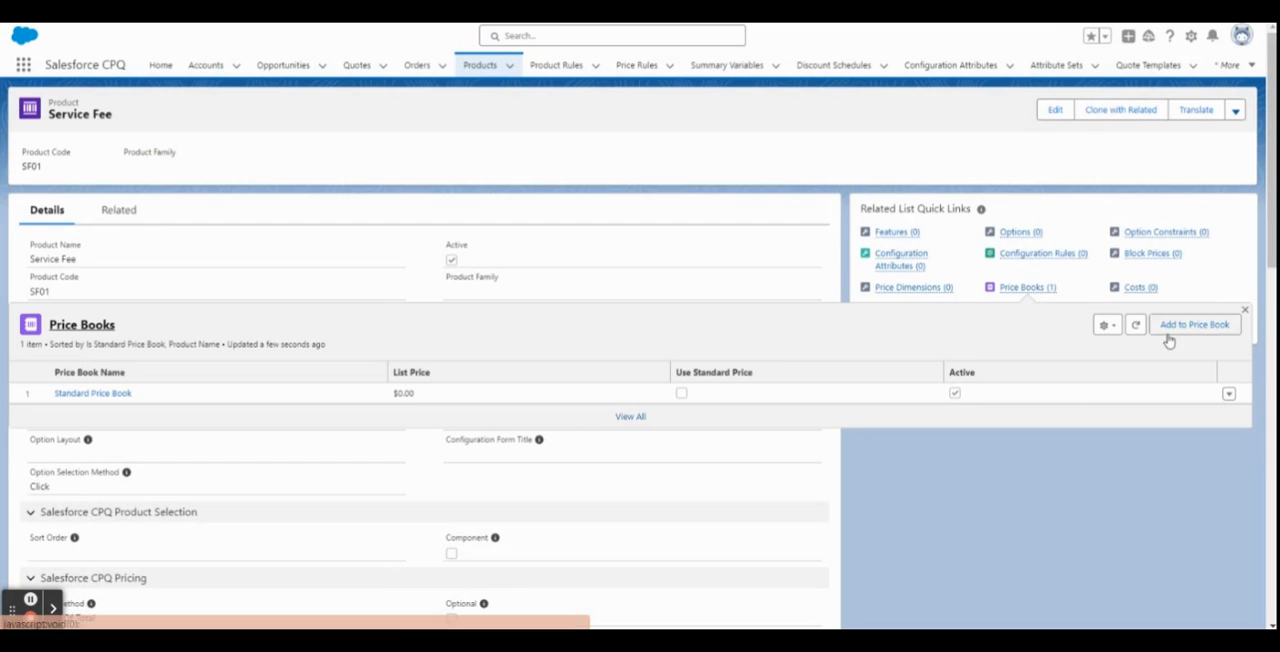
left_click(1168, 325)
left_click(517, 307)
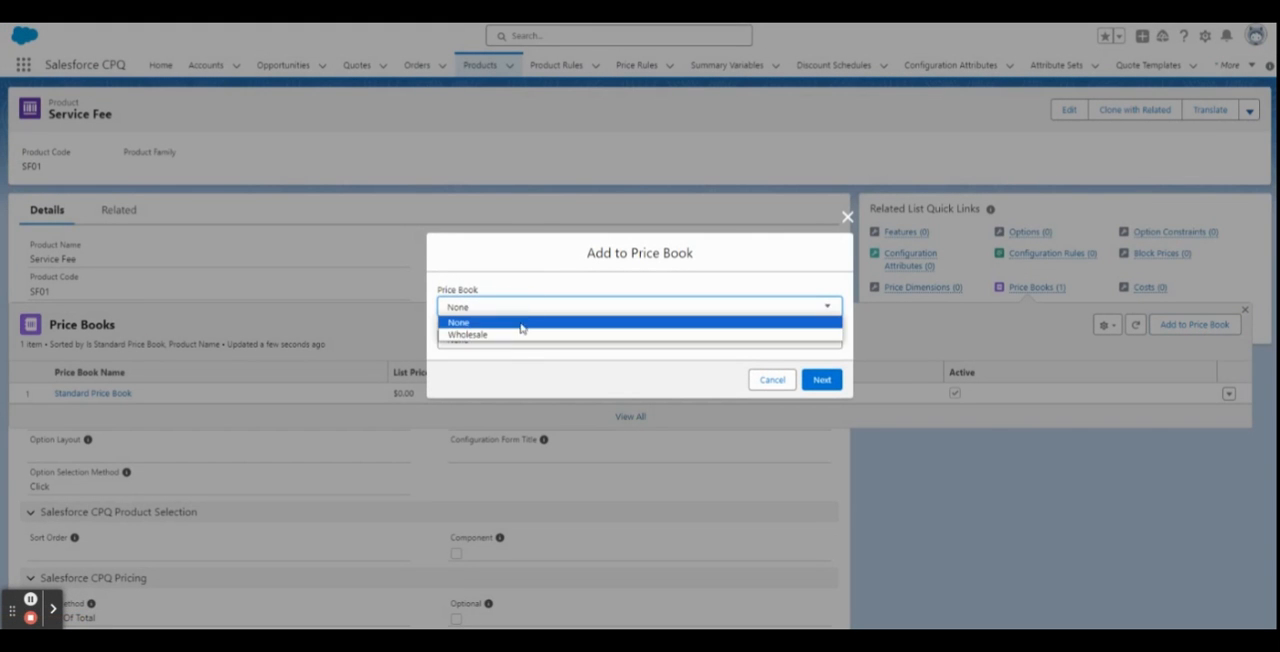
left_click(512, 337)
left_click(508, 366)
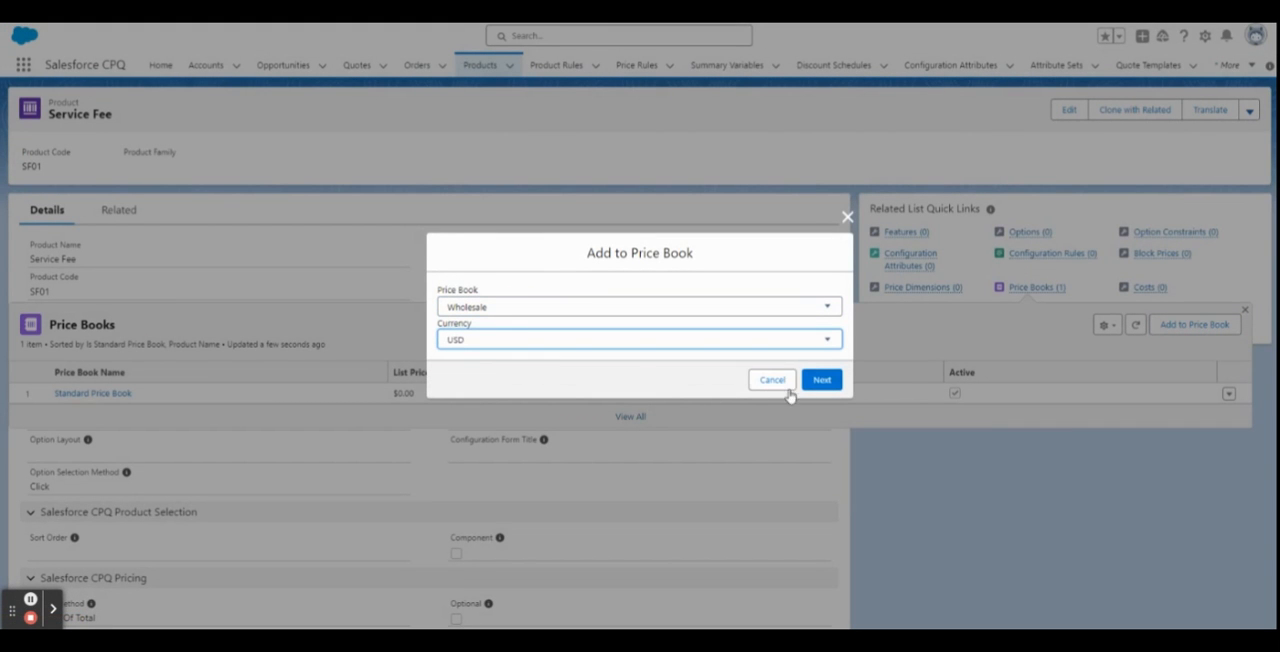
left_click(821, 379)
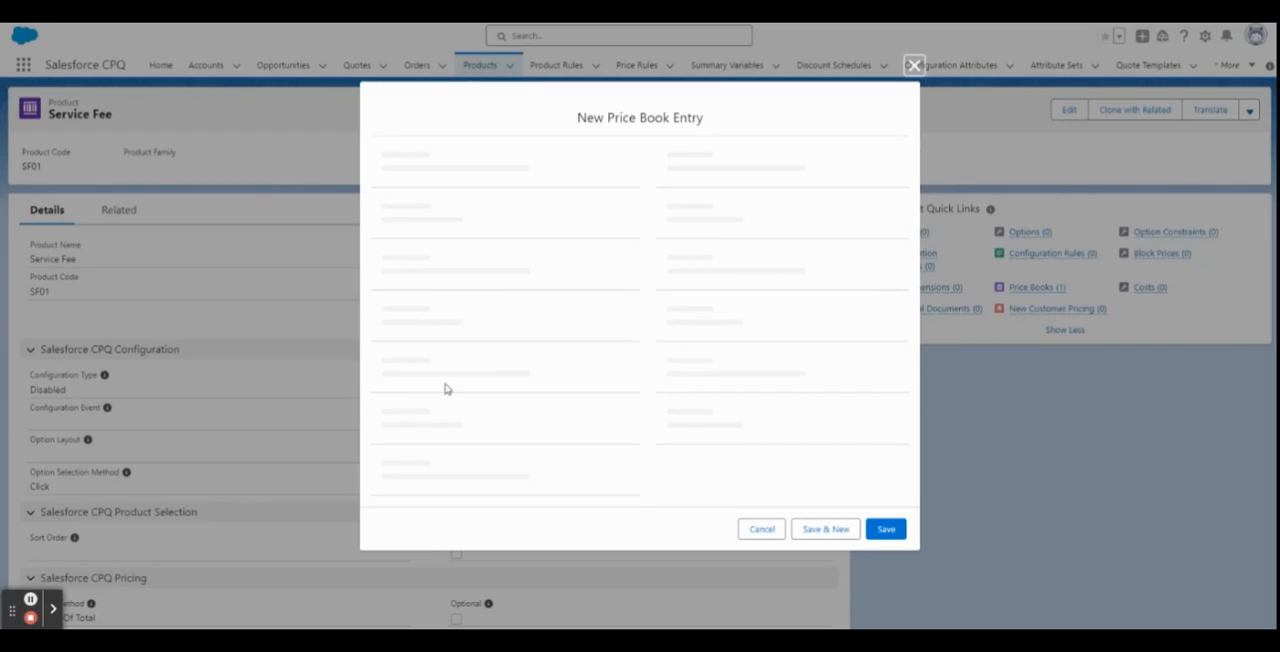
left_click(407, 408)
left_click(888, 463)
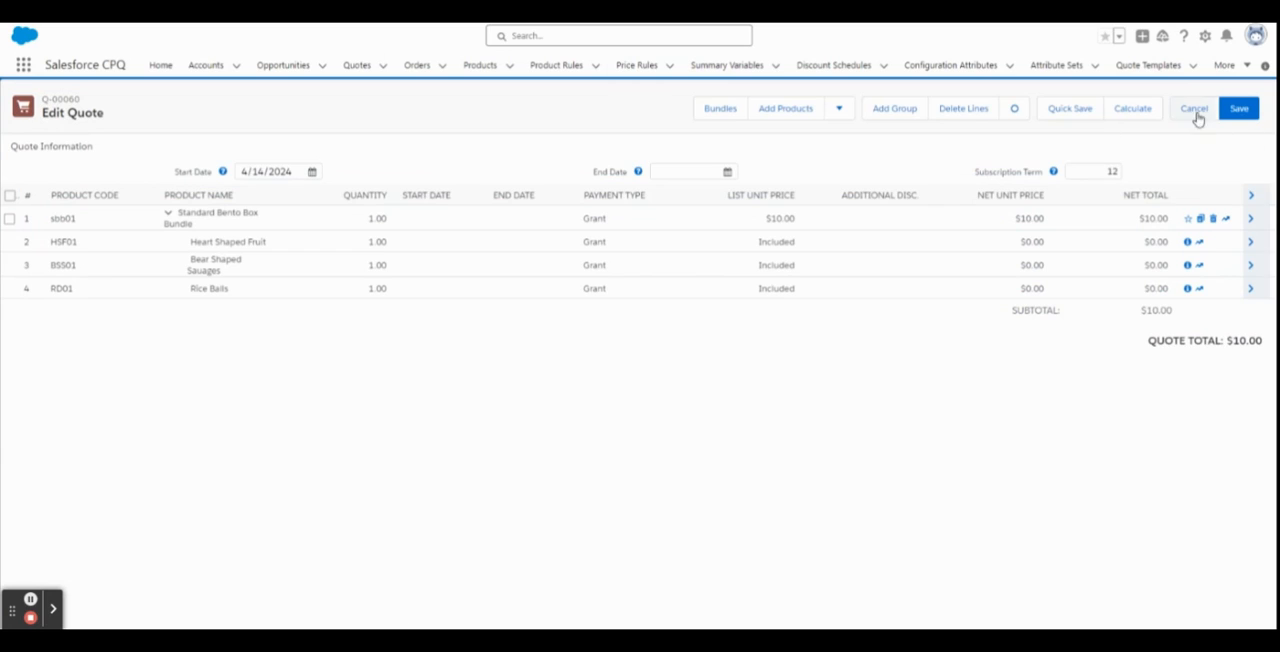
In the quote's line editor, set the Standard Bento Box Bundle quantity to 100 and quick-save the quote.
left_click(1196, 112)
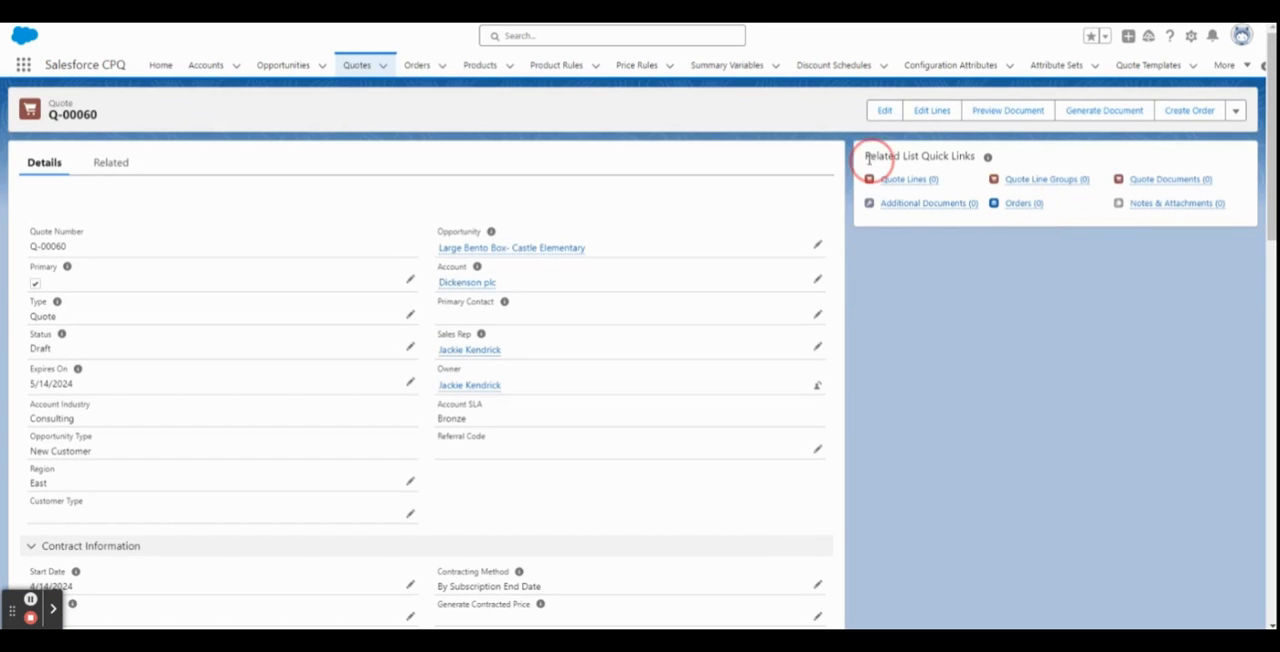
left_click(929, 110)
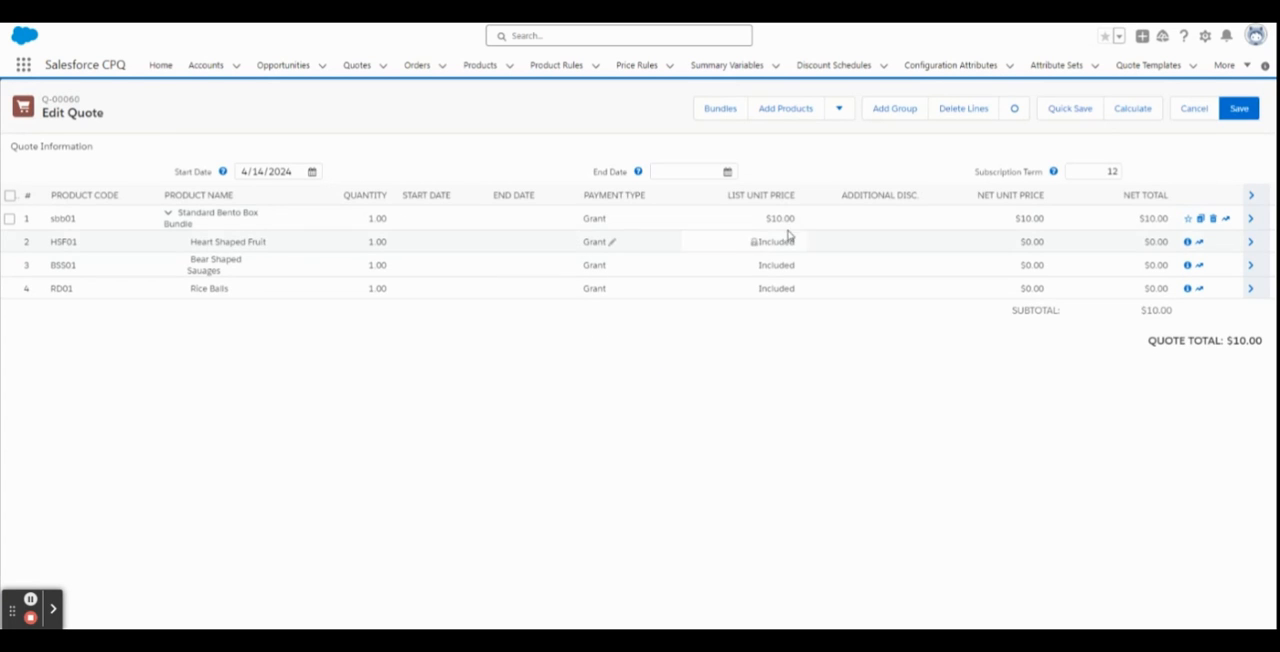
left_click(363, 218)
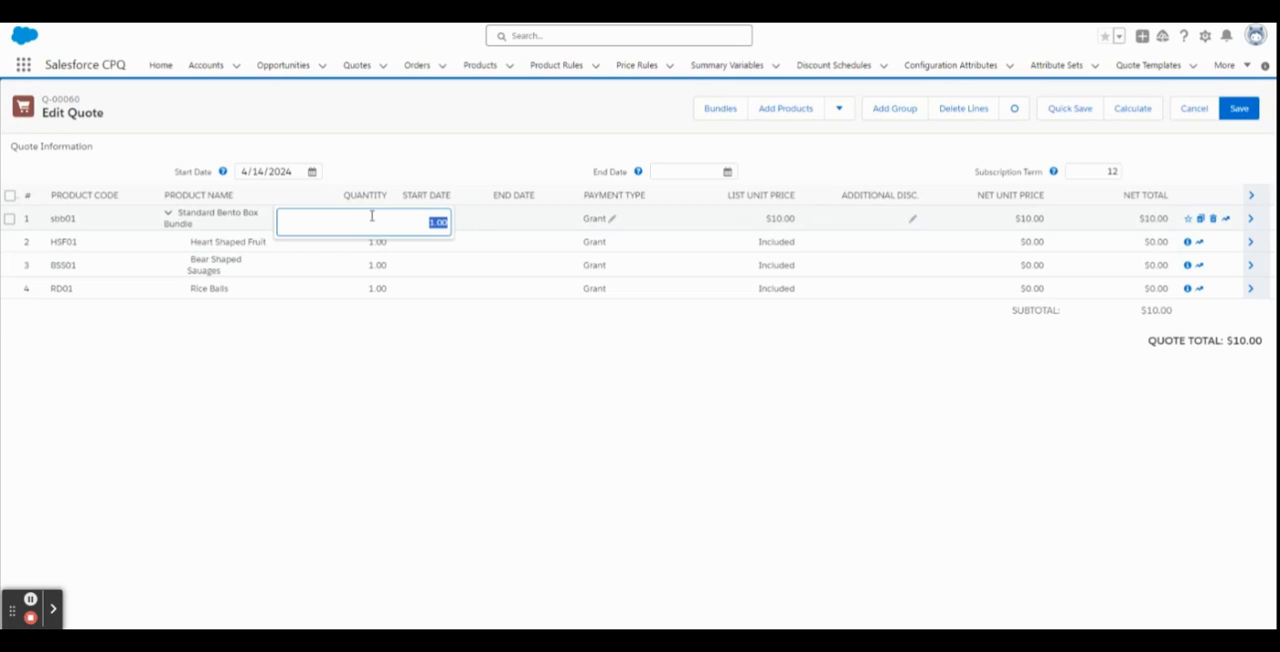
type("100")
left_click(506, 156)
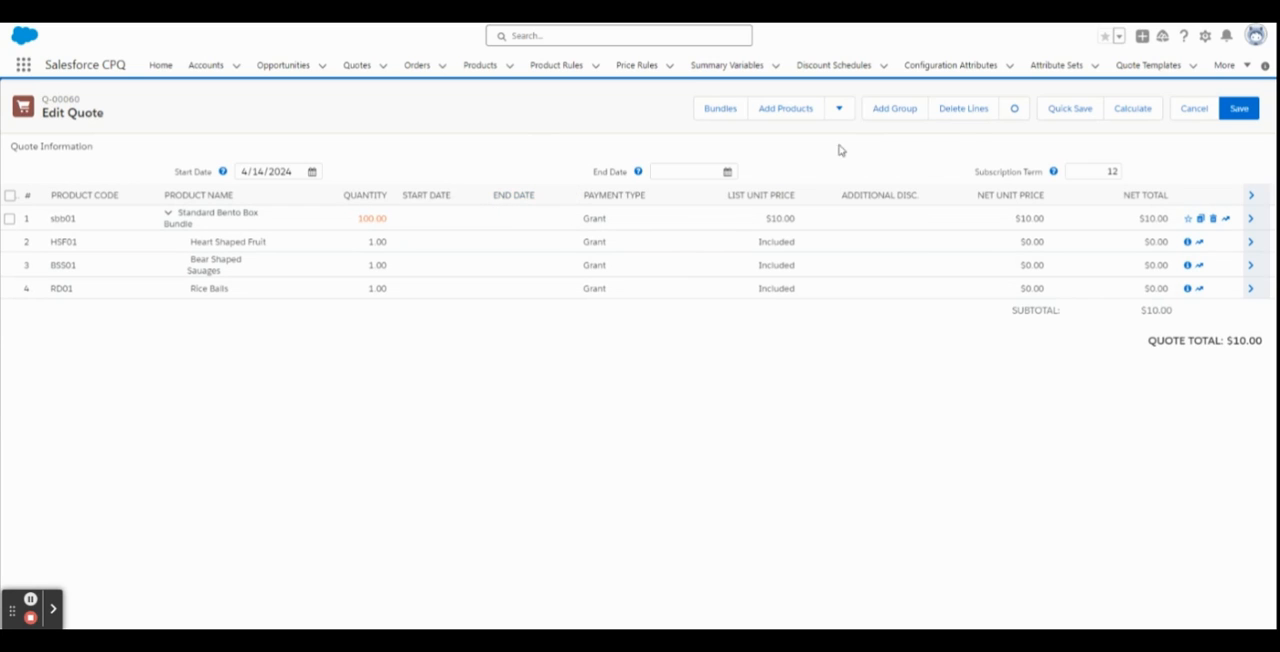
left_click(1055, 110)
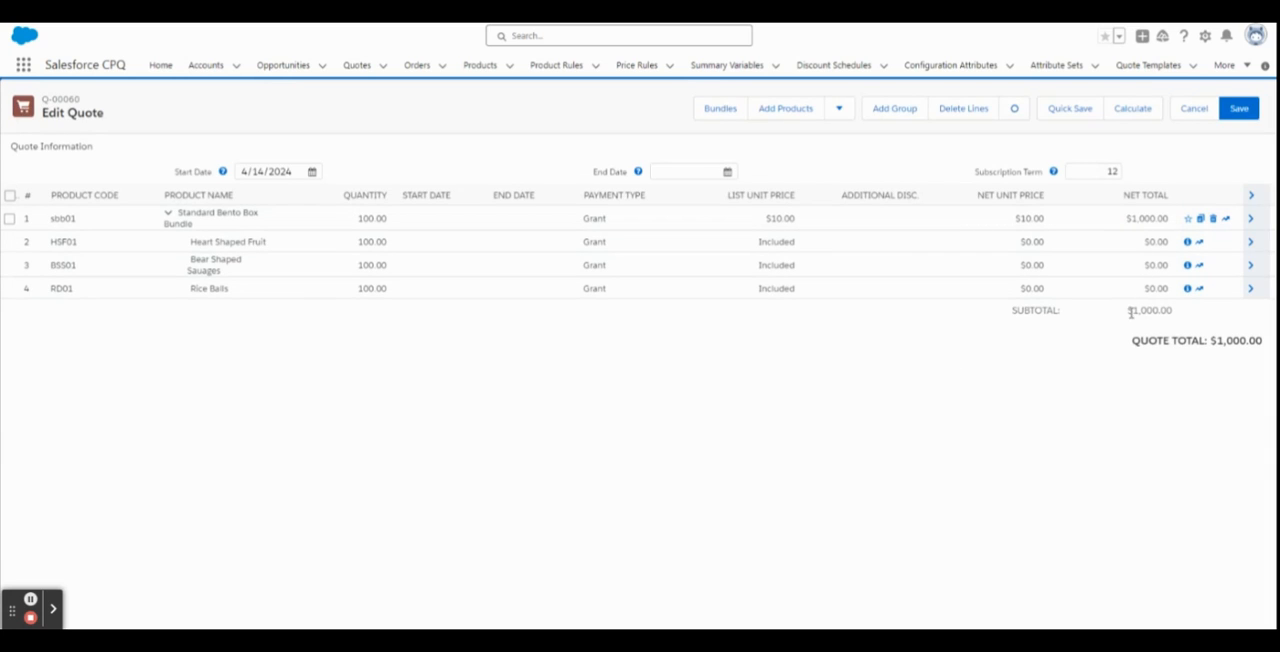
left_click_drag(1130, 310, 1182, 313)
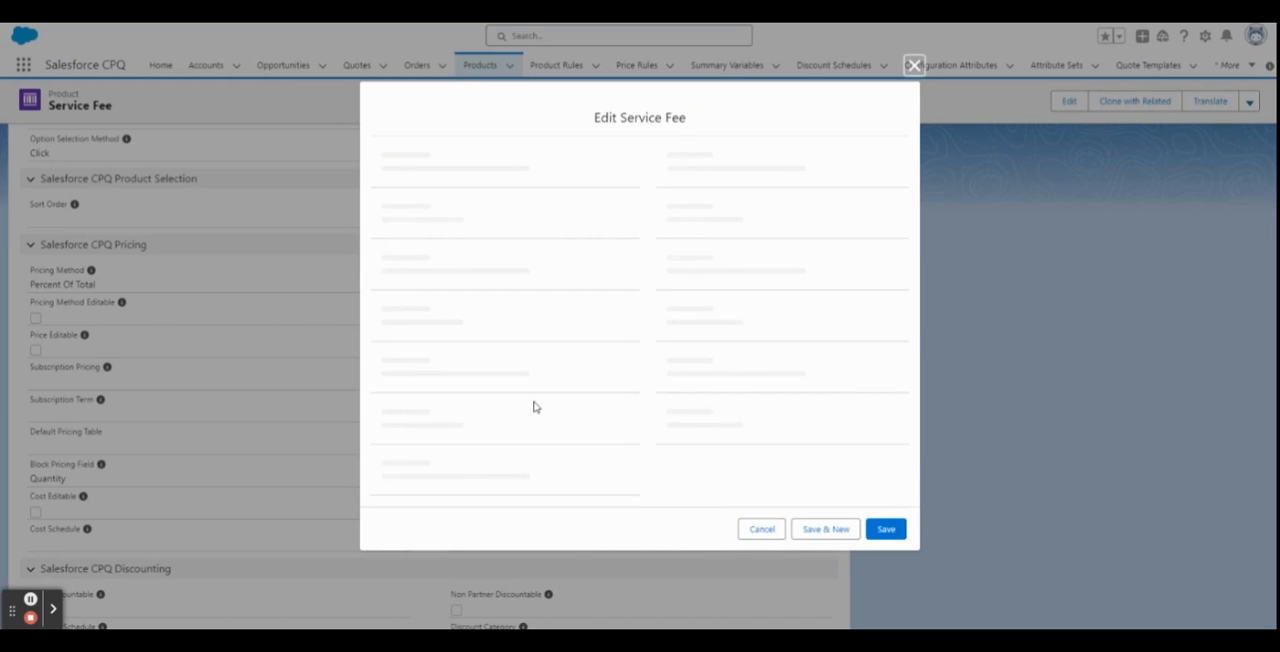
Set the Service Fee product's Percent Of Total Base to Net and save the product.
scroll(542, 403, "down", 5)
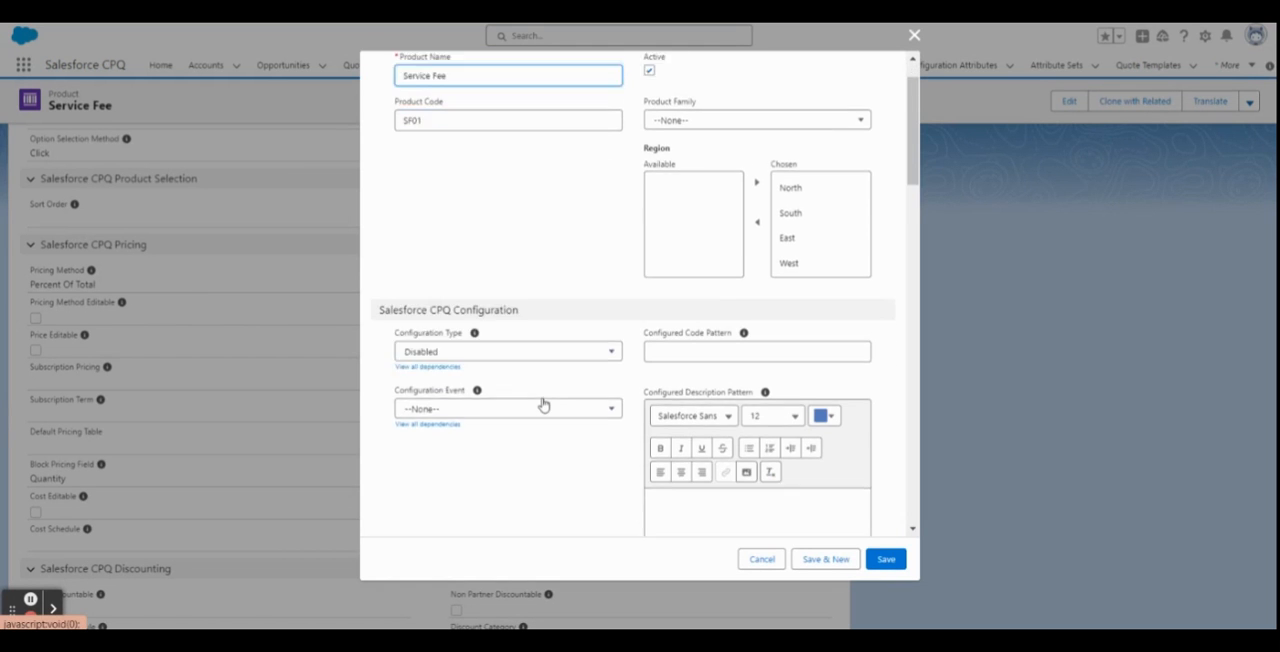
scroll(542, 403, "down", 4)
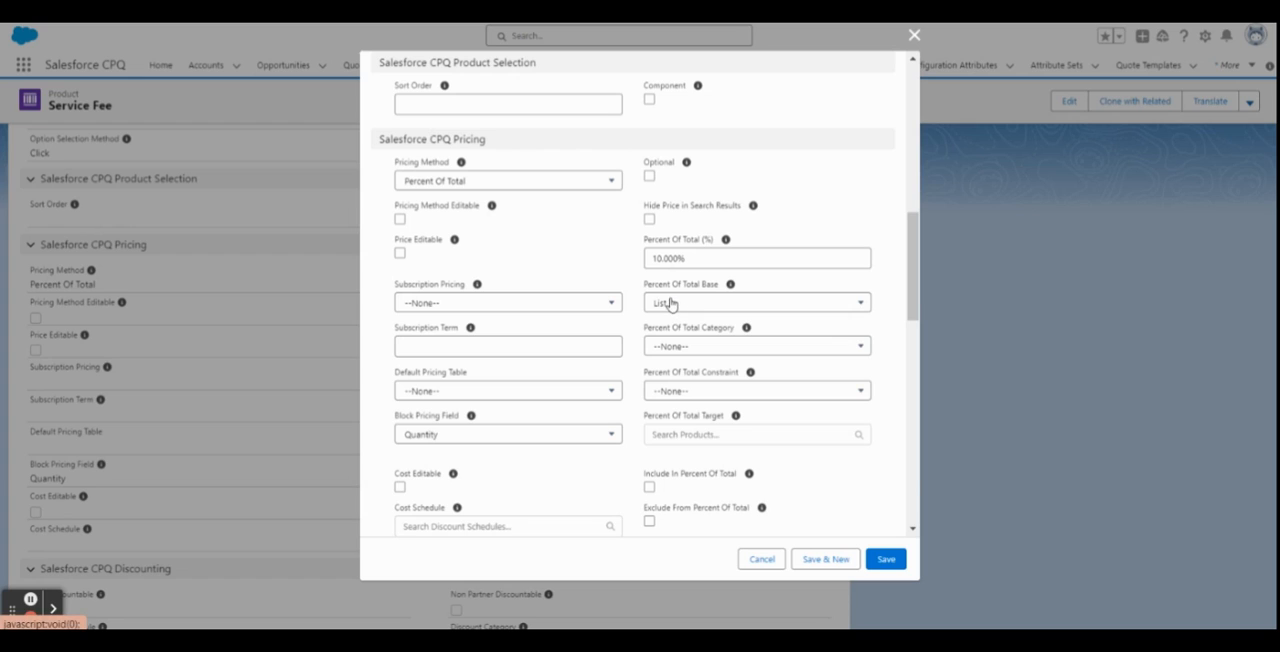
left_click_drag(719, 285, 639, 286)
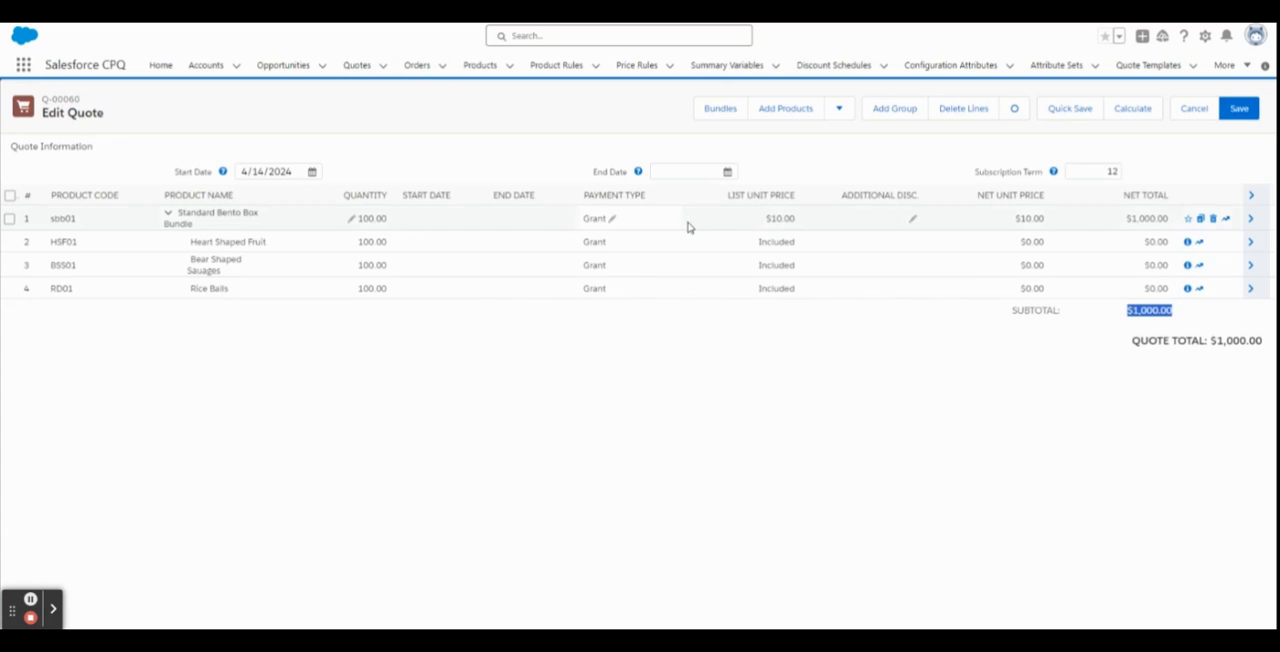
left_click(779, 219)
left_click(791, 219)
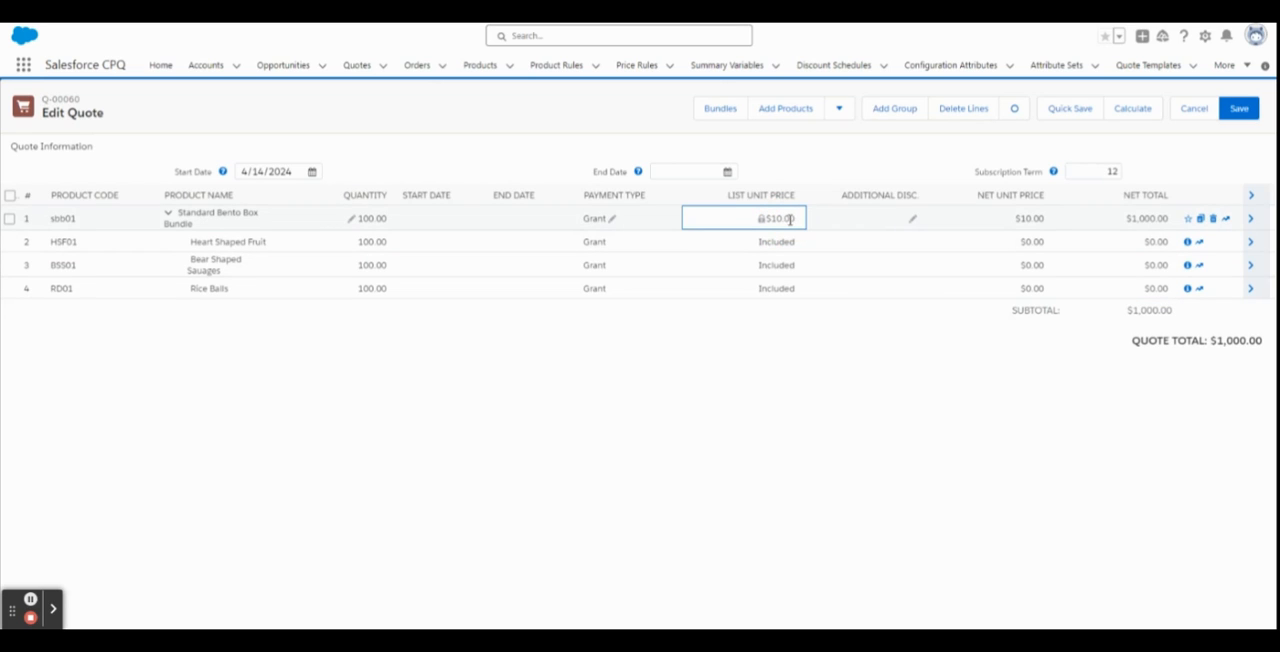
left_click(1131, 219)
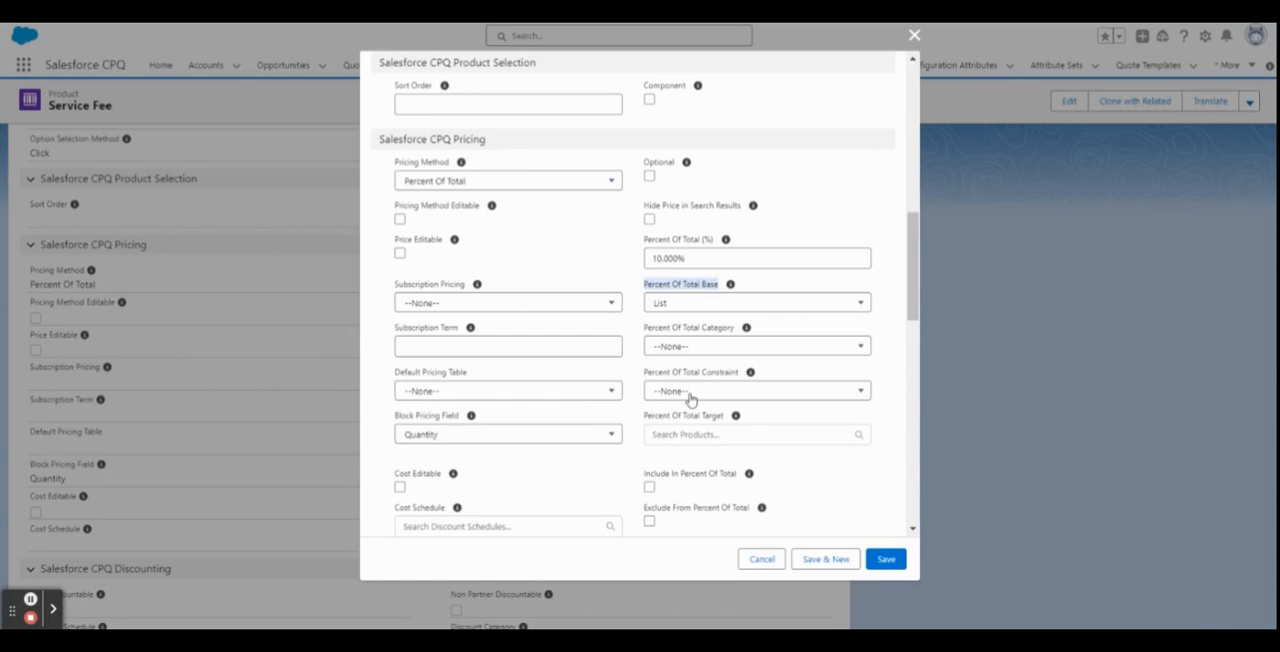
left_click(692, 303)
left_click(713, 424)
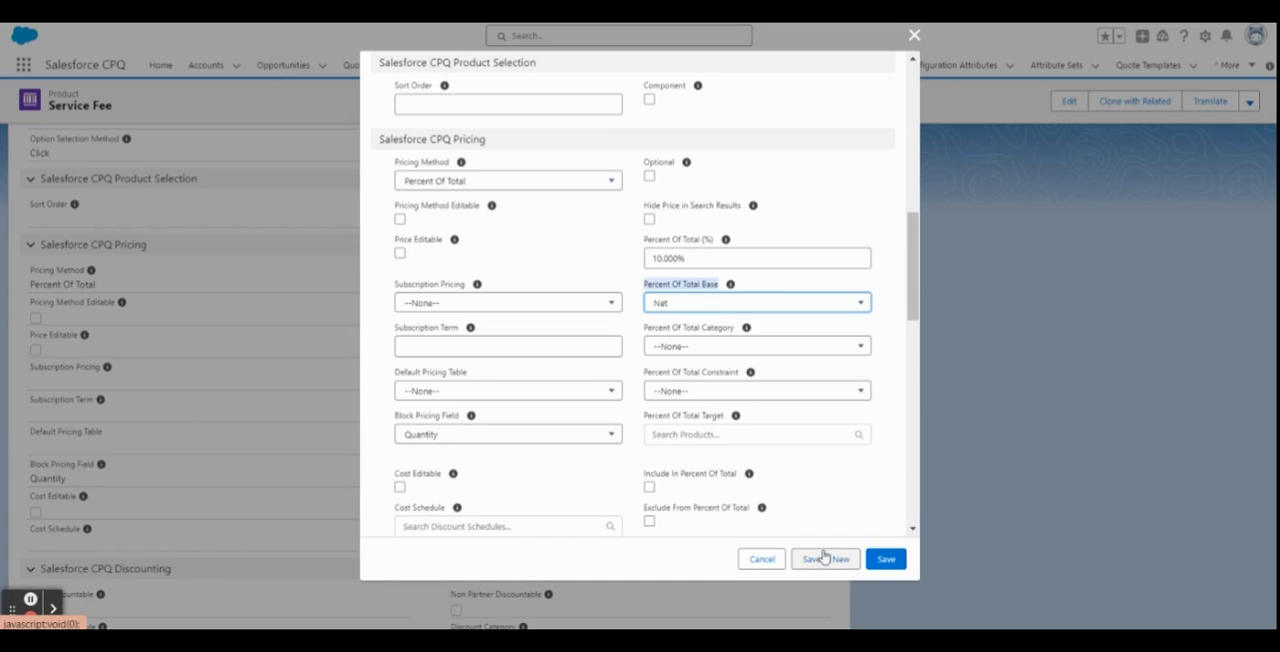
left_click(884, 559)
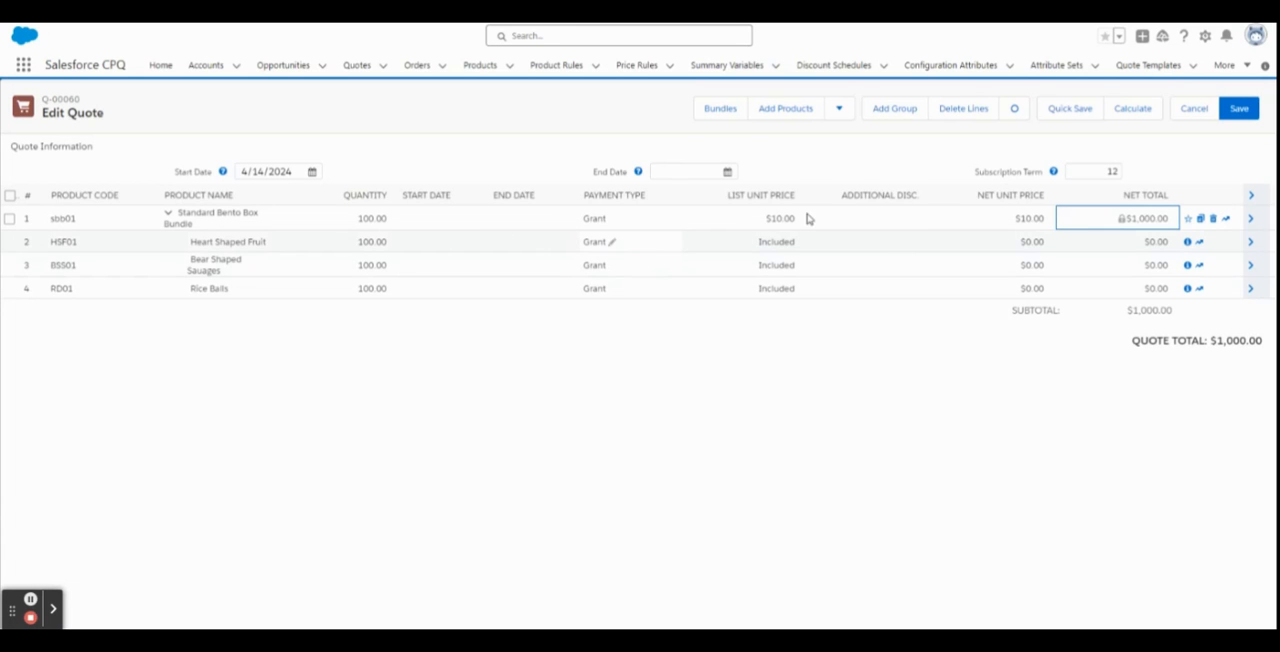
Clear the product filter, add the Service Fee product to the quote, and check its list unit price.
left_click(733, 118)
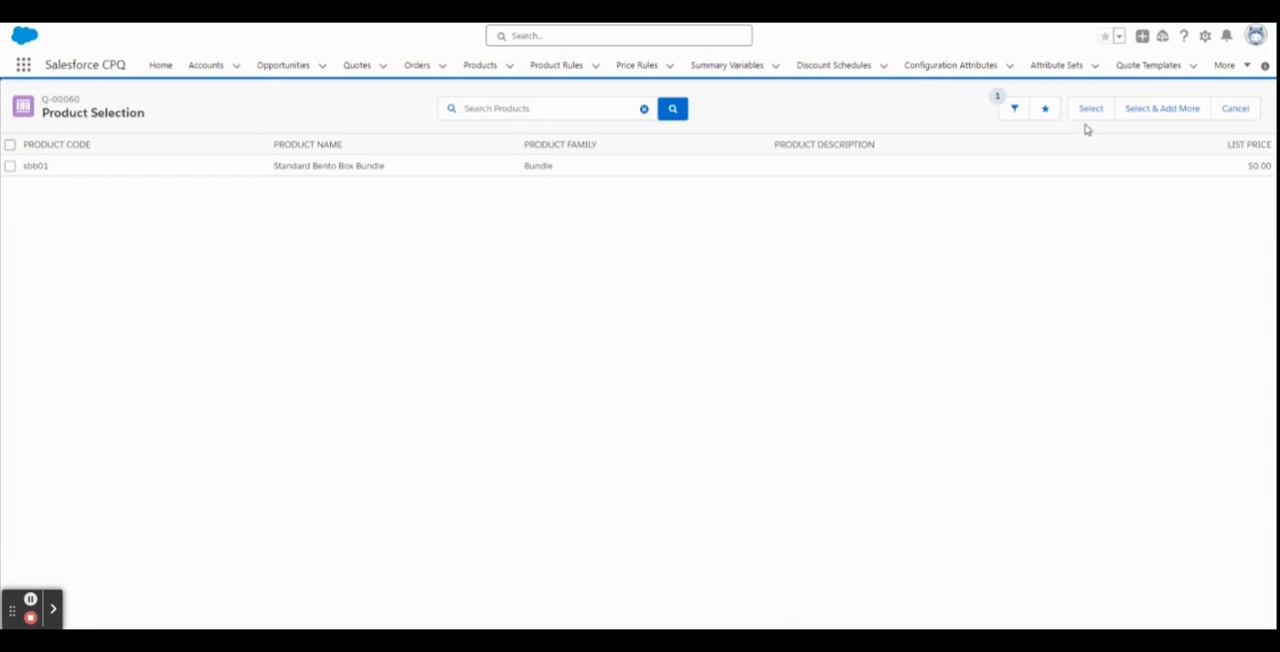
left_click(1015, 110)
left_click(1194, 290)
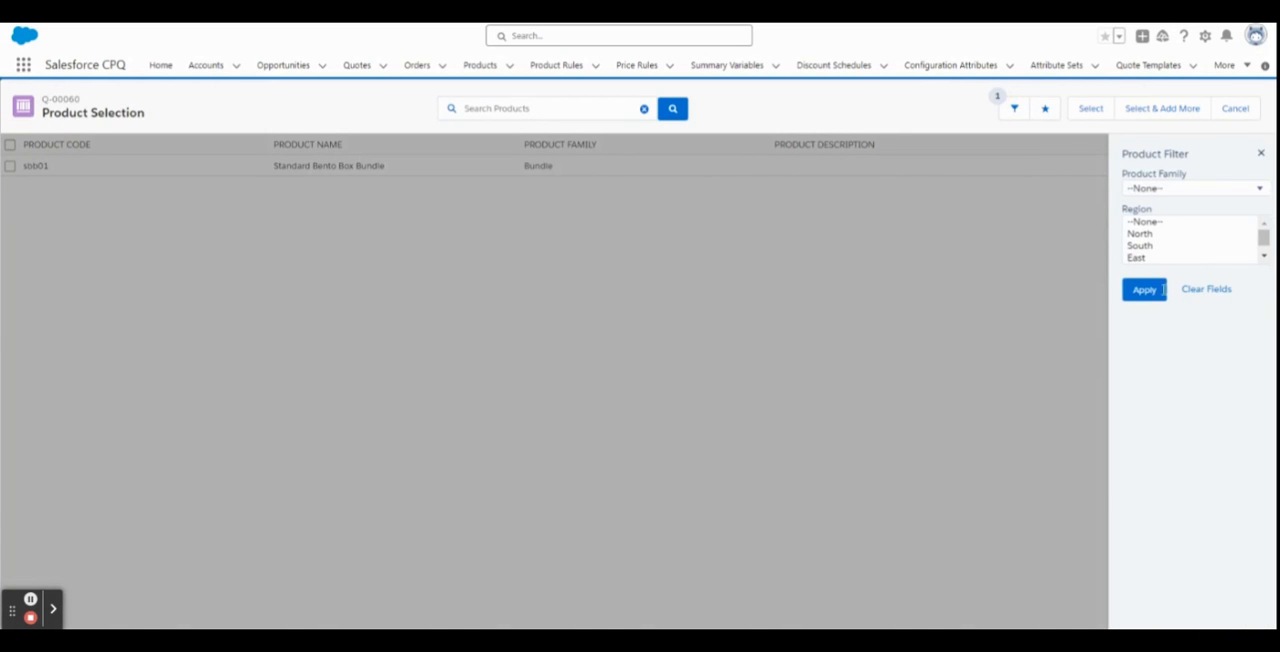
left_click(1144, 290)
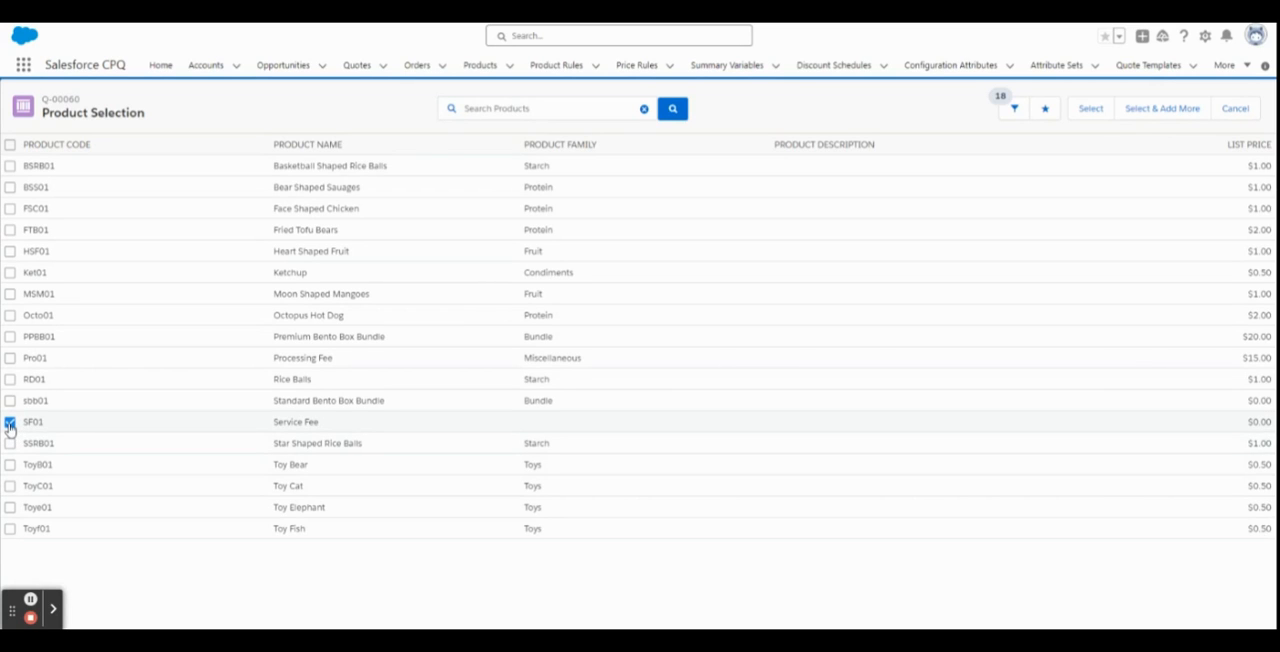
left_click(1090, 109)
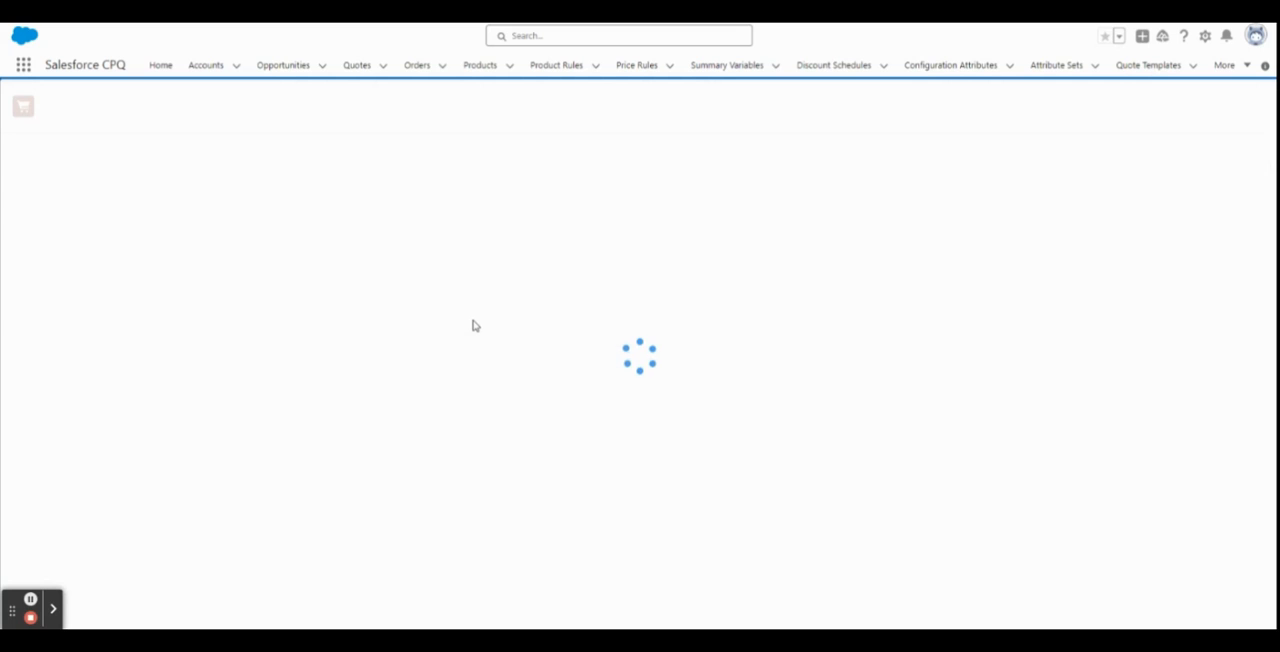
left_click_drag(176, 312, 213, 322)
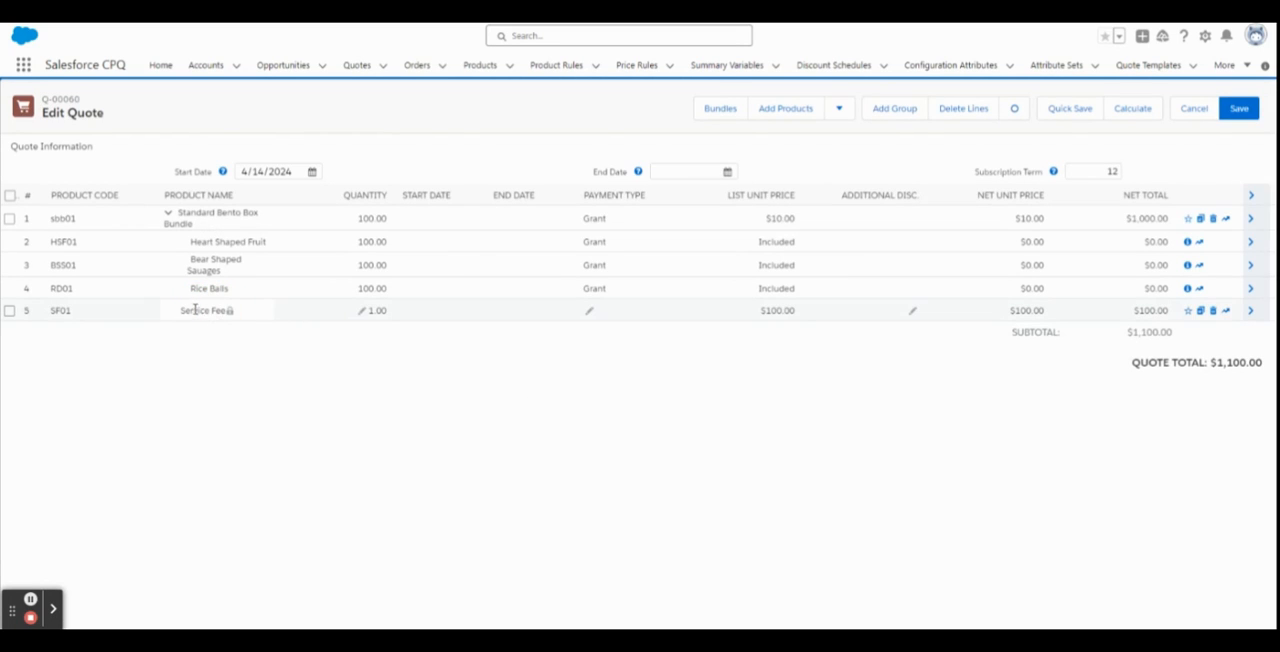
left_click_drag(764, 314, 792, 315)
left_click(777, 310)
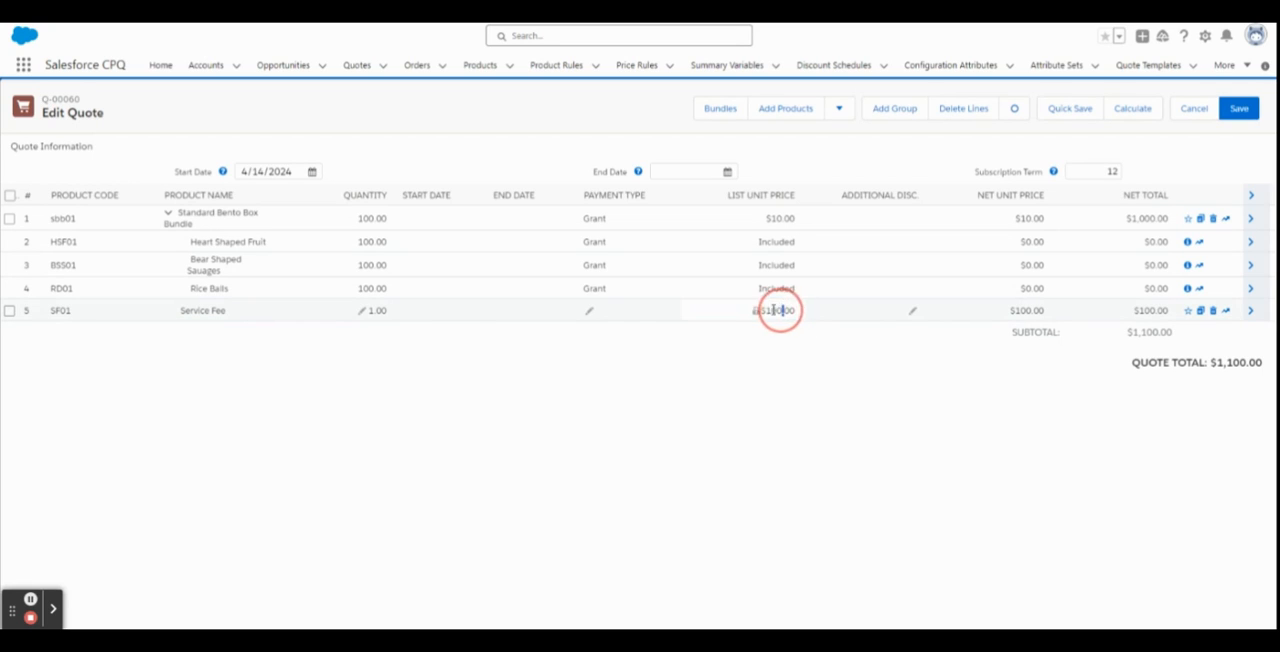
left_click(787, 389)
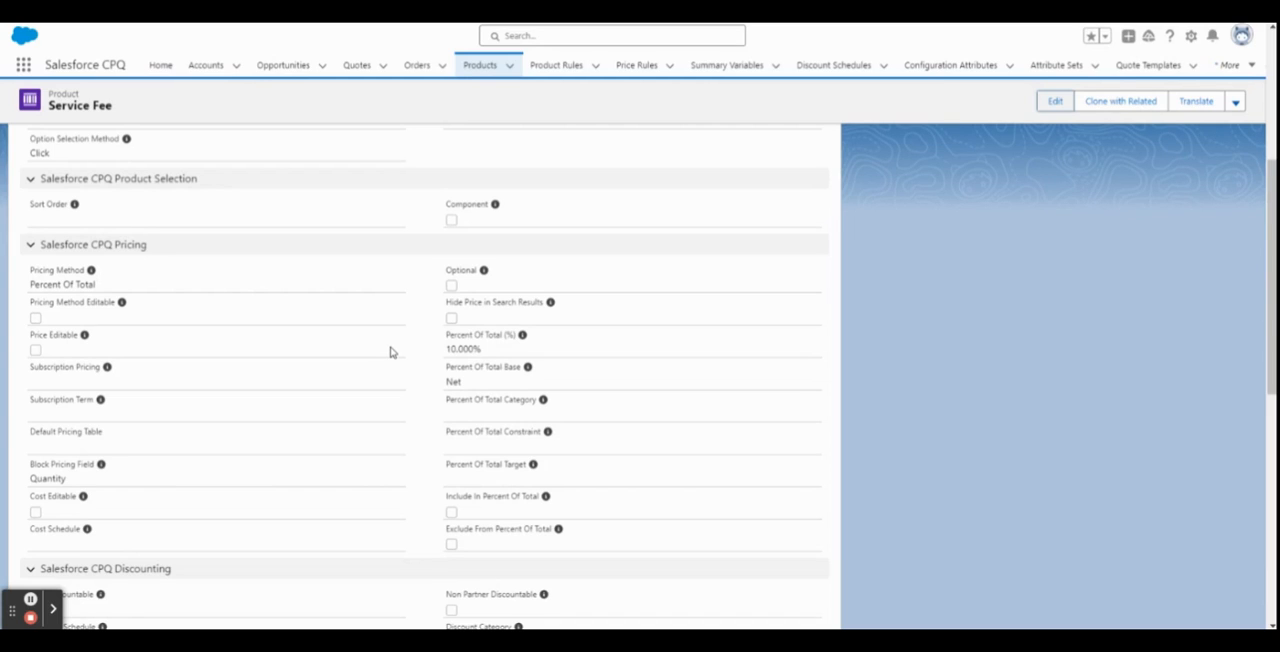
Open the Service Fee product for editing and examine its Percent Of Total pricing fields, including the Percent Of Total Category options.
left_click(1055, 101)
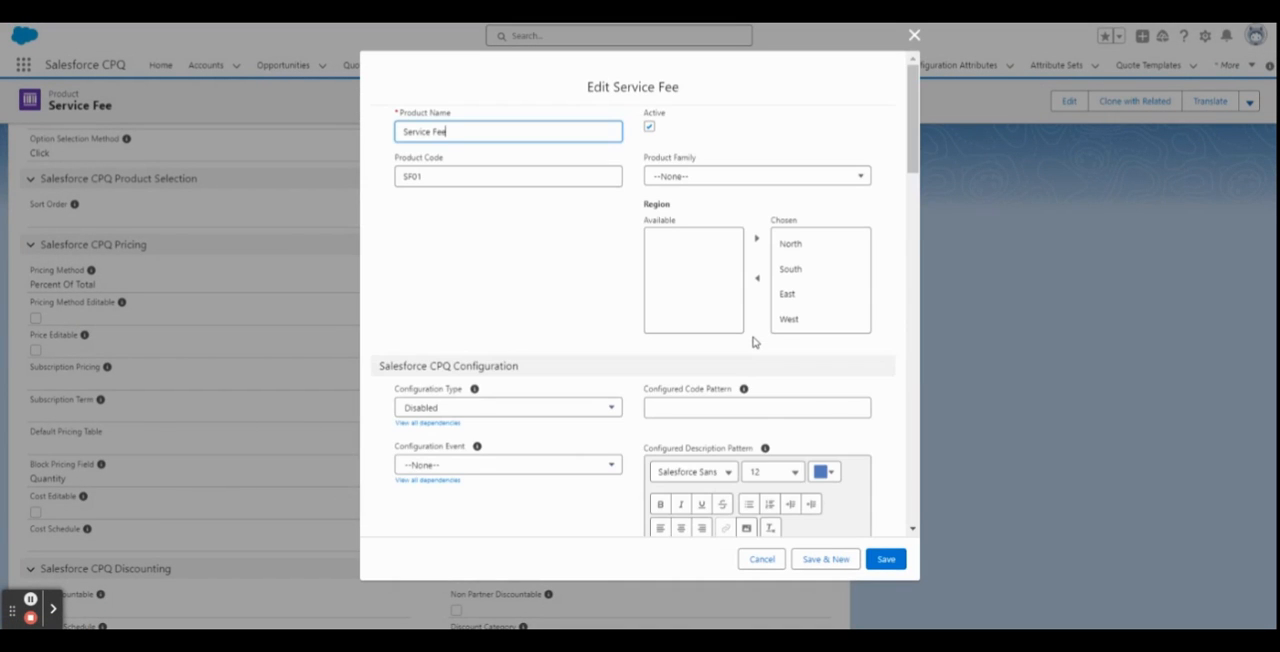
scroll(752, 340, "down", 5)
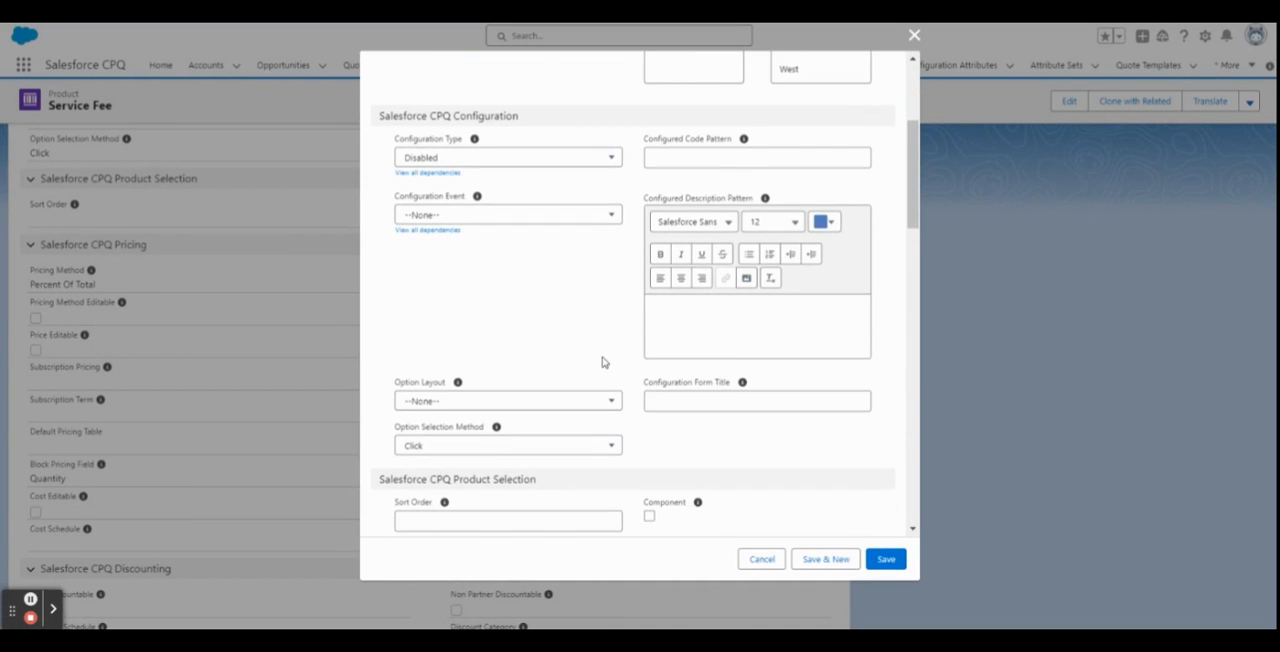
scroll(603, 362, "down", 4)
scroll(603, 362, "down", 5)
scroll(608, 318, "down", 2)
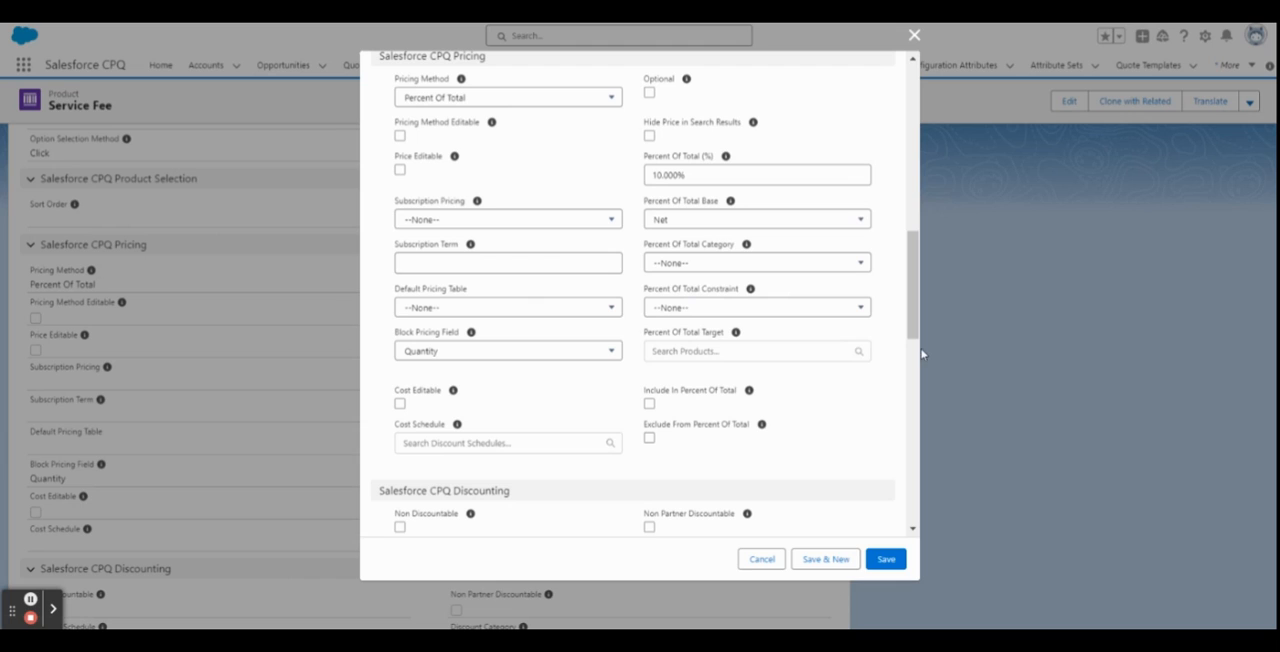
scroll(889, 346, "up", 3)
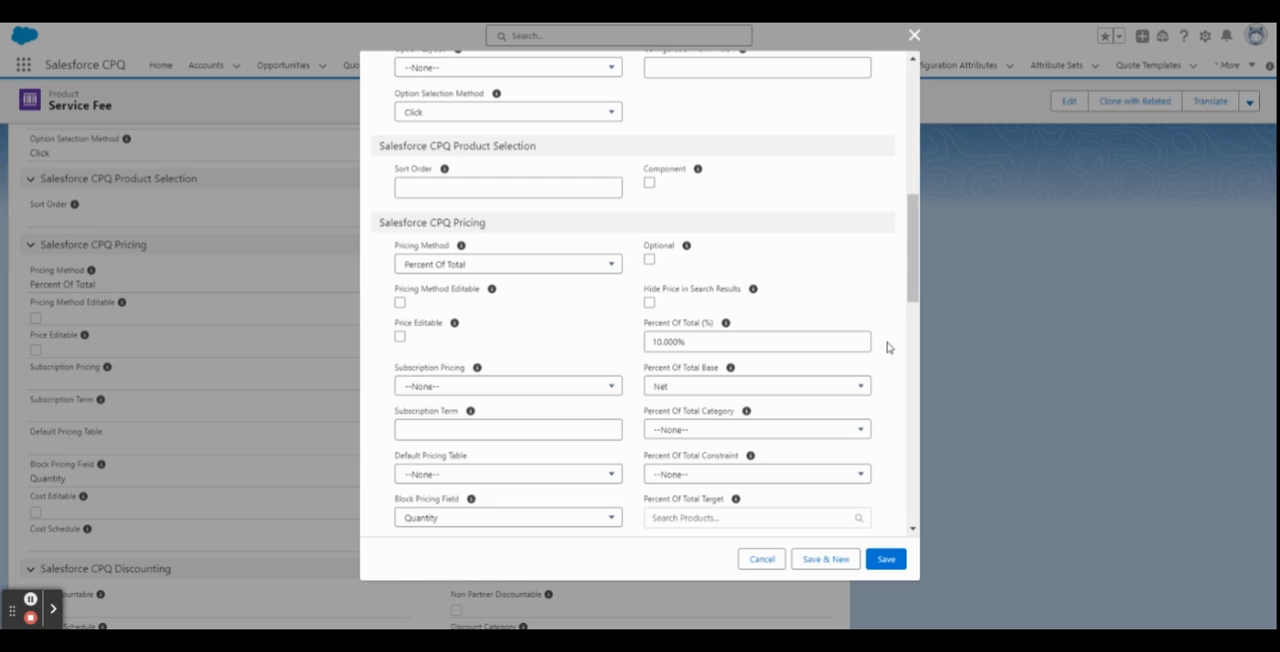
scroll(887, 346, "down", 1)
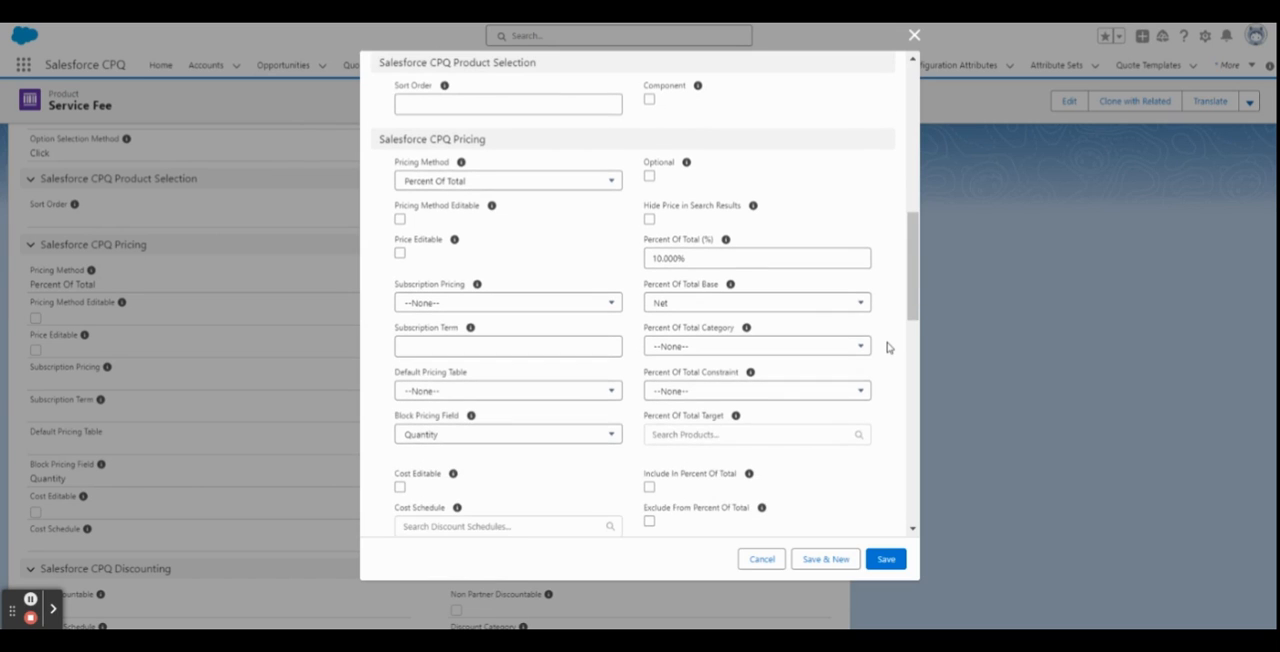
left_click(849, 346)
left_click_drag(642, 325, 737, 326)
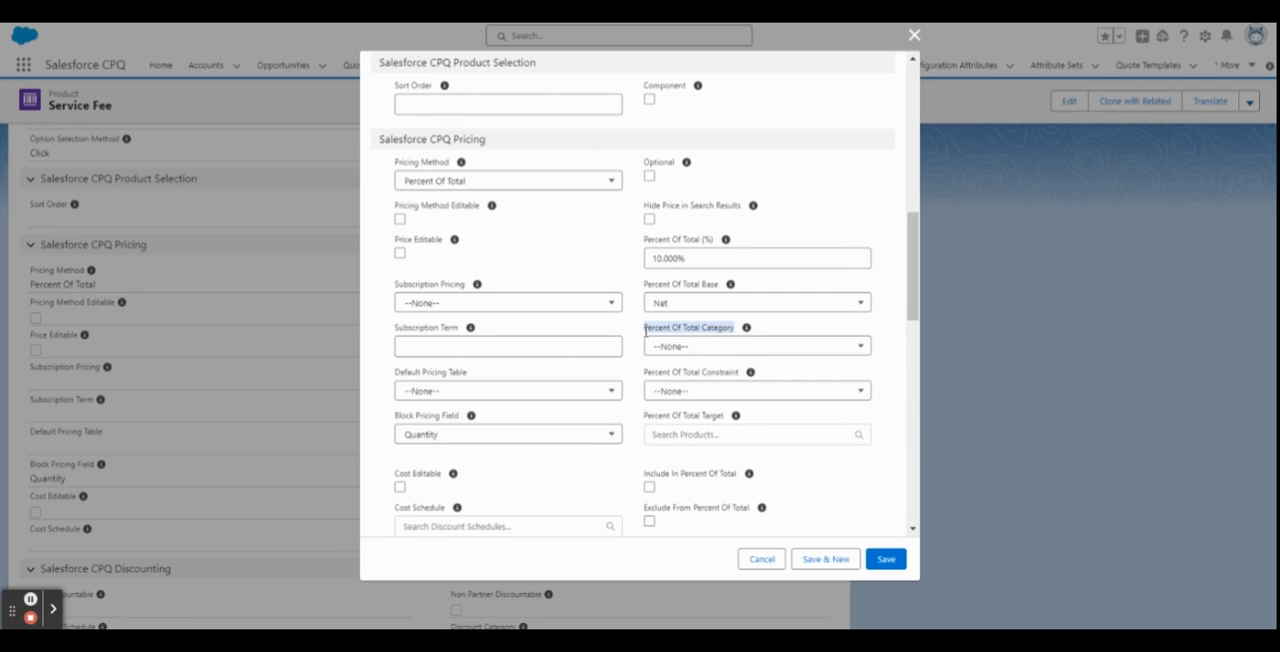
left_click(721, 351)
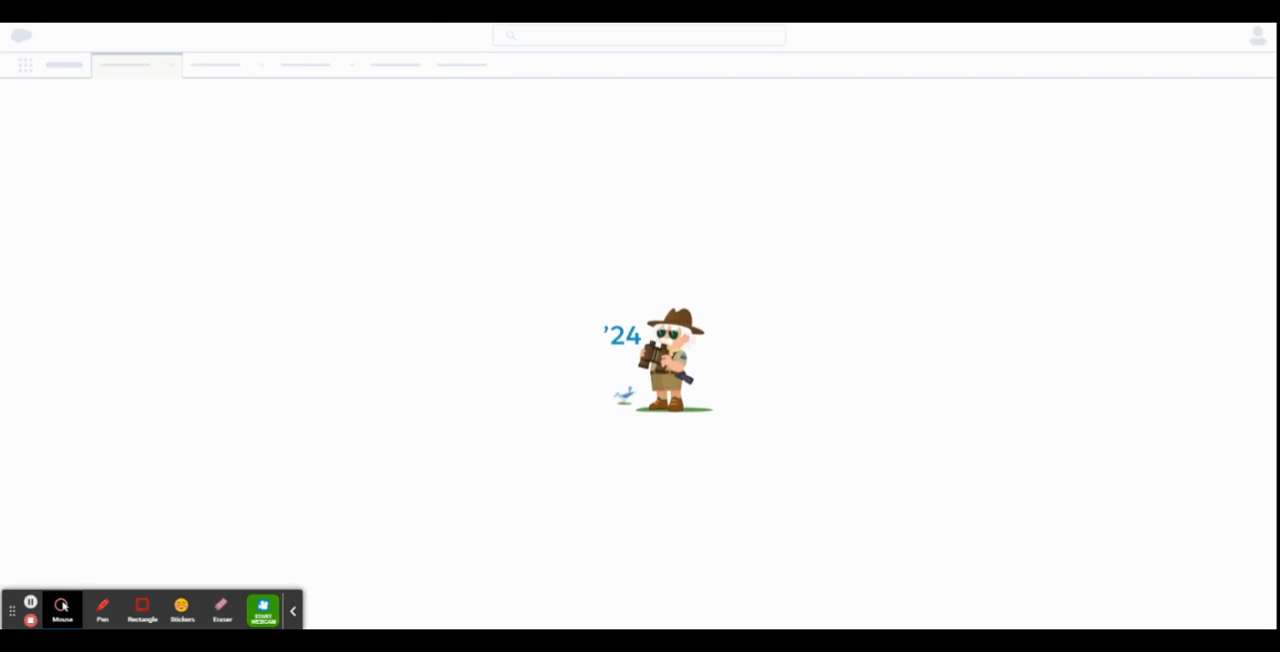
Open the Standard Bento Box Bundle product from the products list and check its Product Family.
left_click(293, 610)
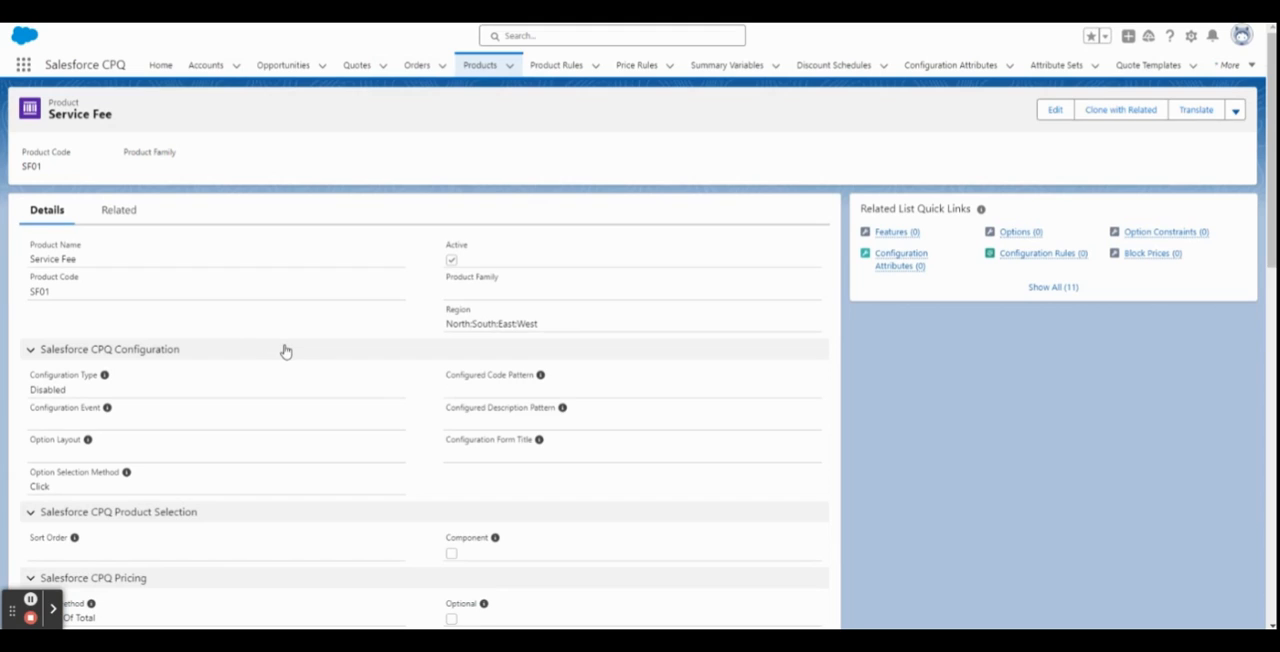
left_click(481, 64)
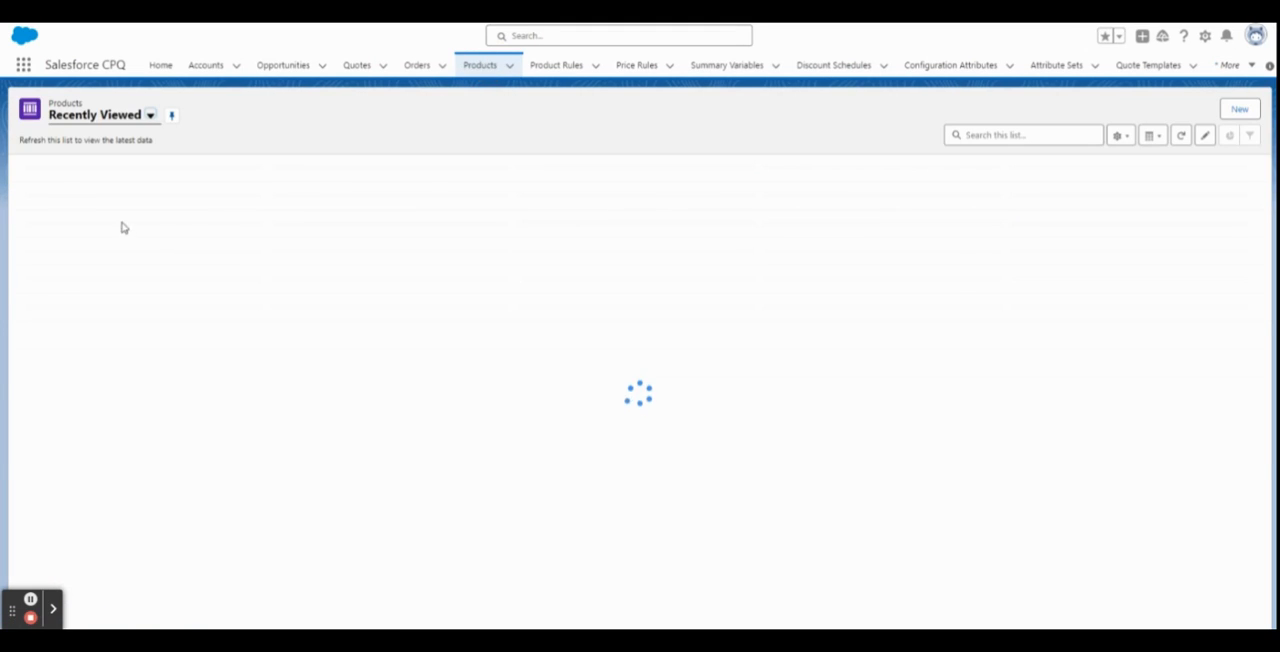
left_click(101, 209)
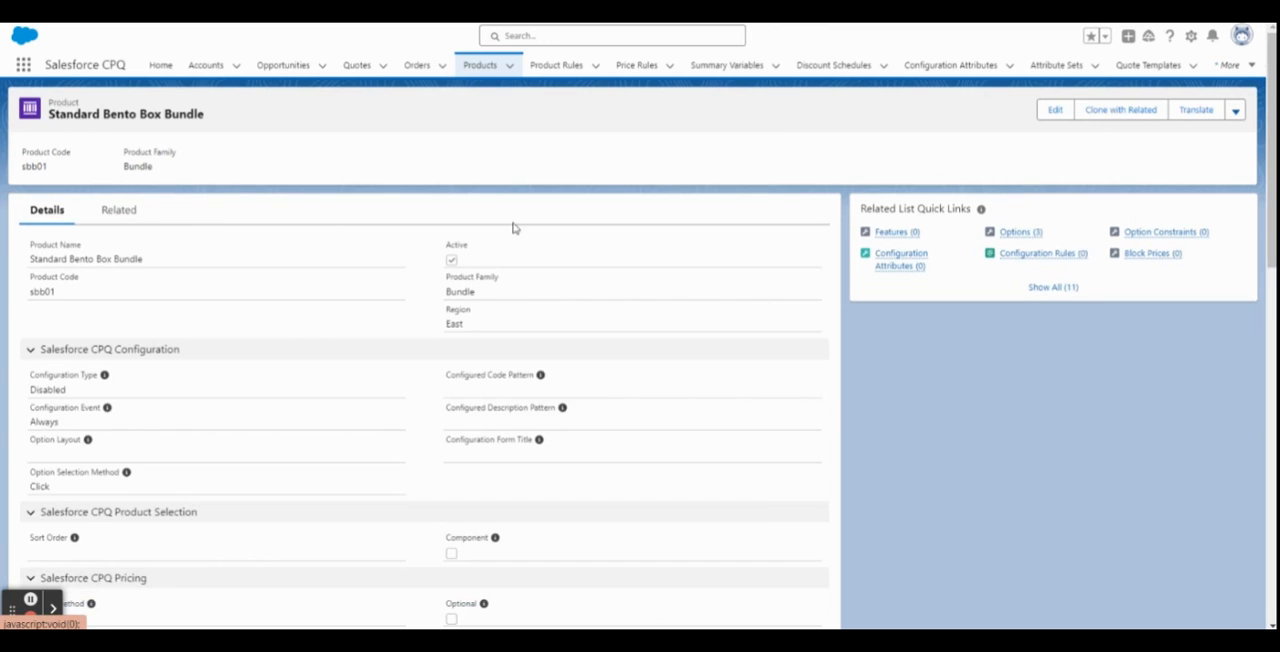
left_click_drag(478, 292, 440, 296)
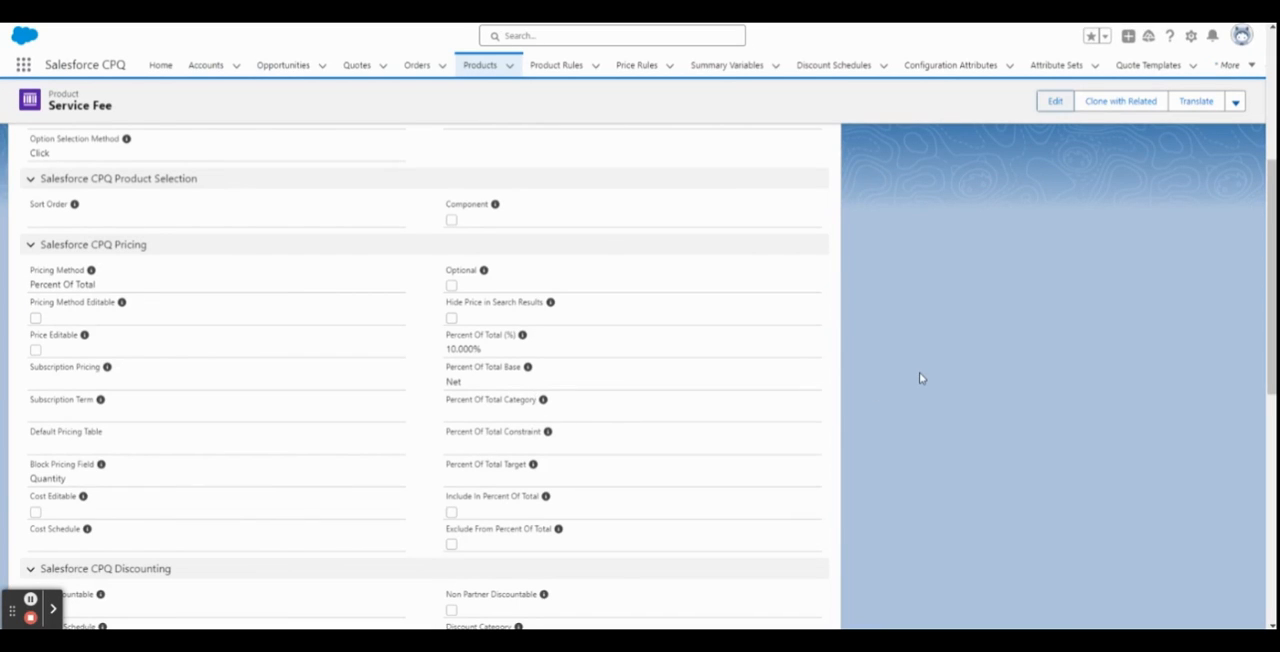
Open the Service Fee product for editing, examine the Percent Of Total Category options, and close the form without saving.
left_click(1055, 101)
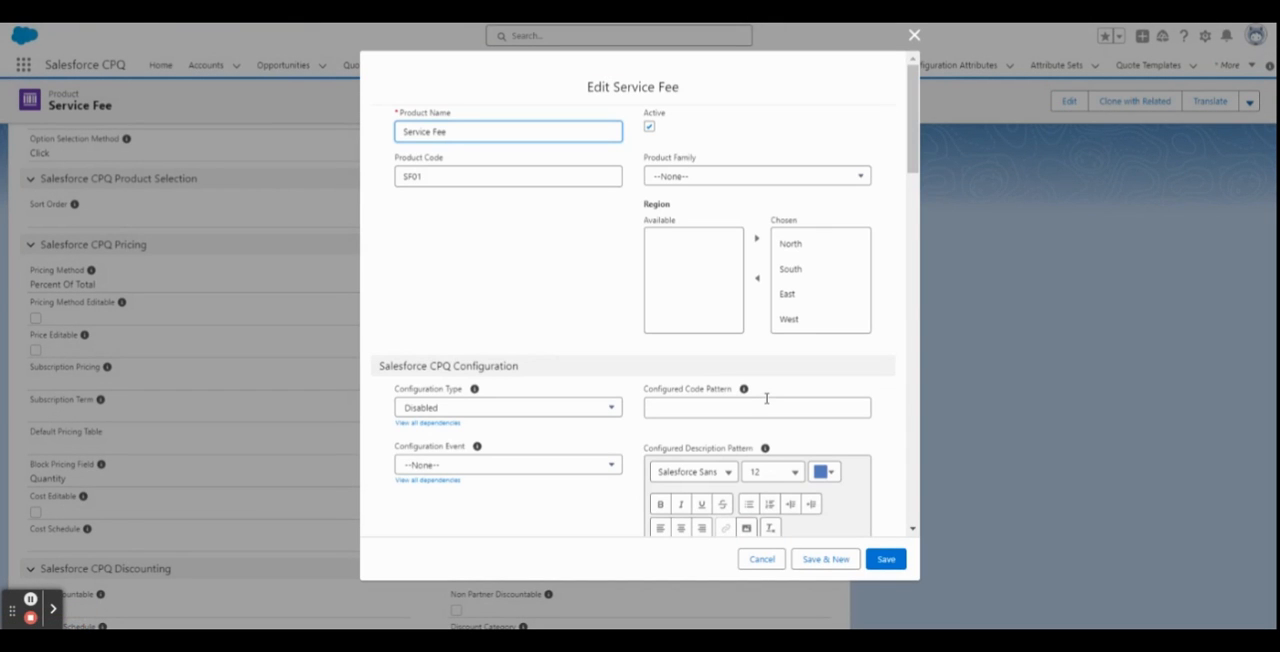
scroll(766, 398, "down", 5)
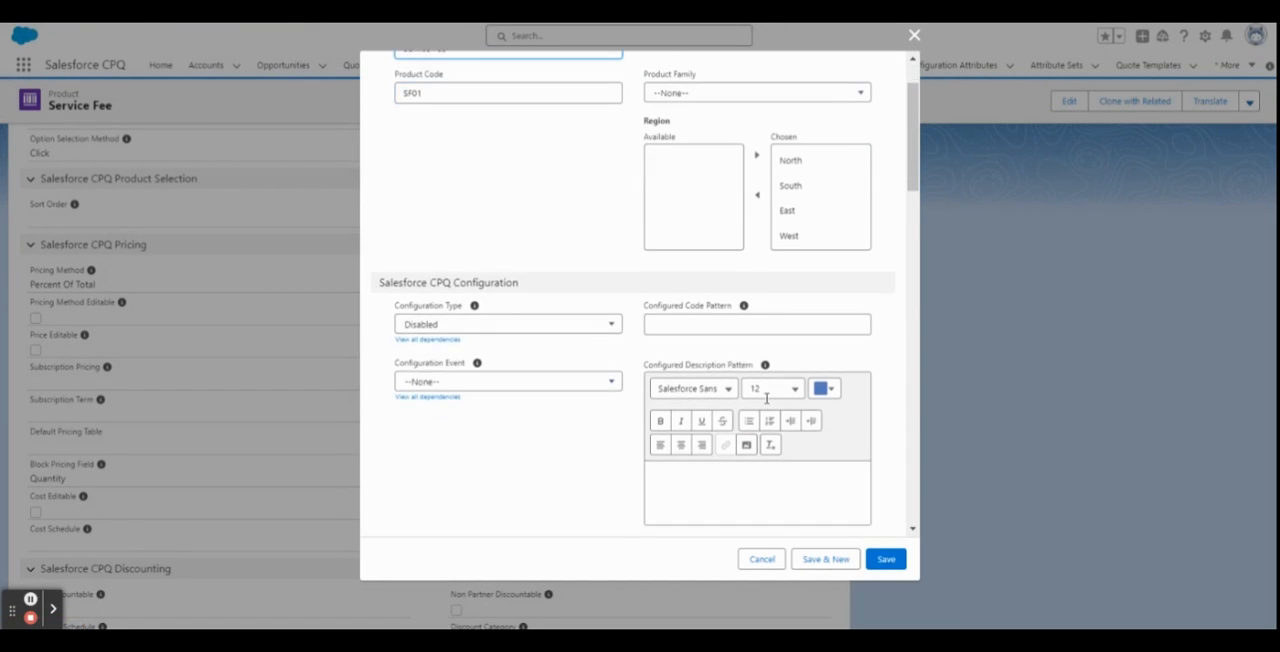
scroll(847, 404, "down", 6)
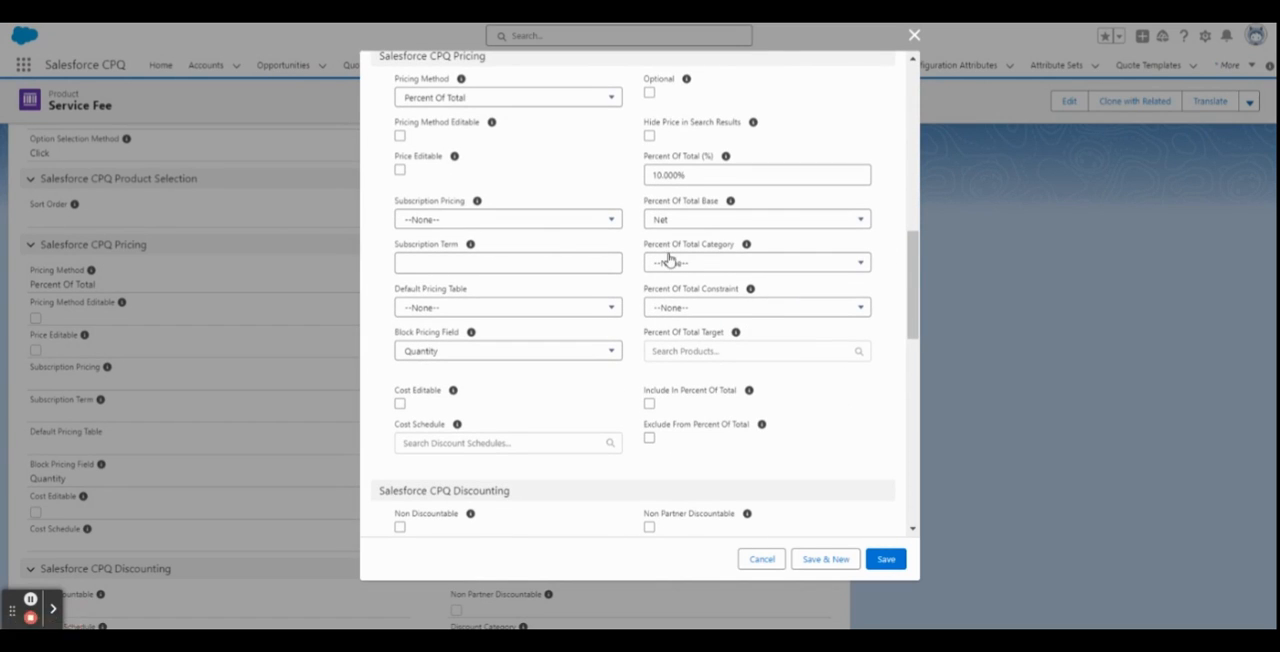
left_click_drag(643, 244, 737, 245)
left_click(720, 266)
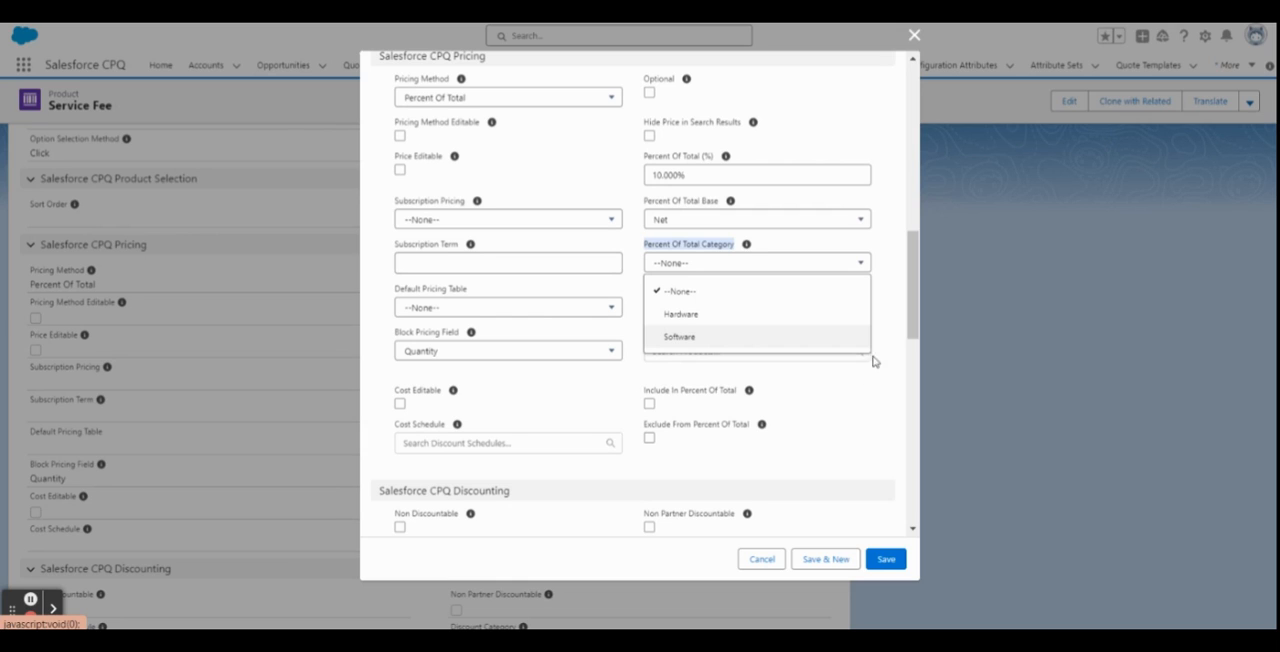
left_click(892, 305)
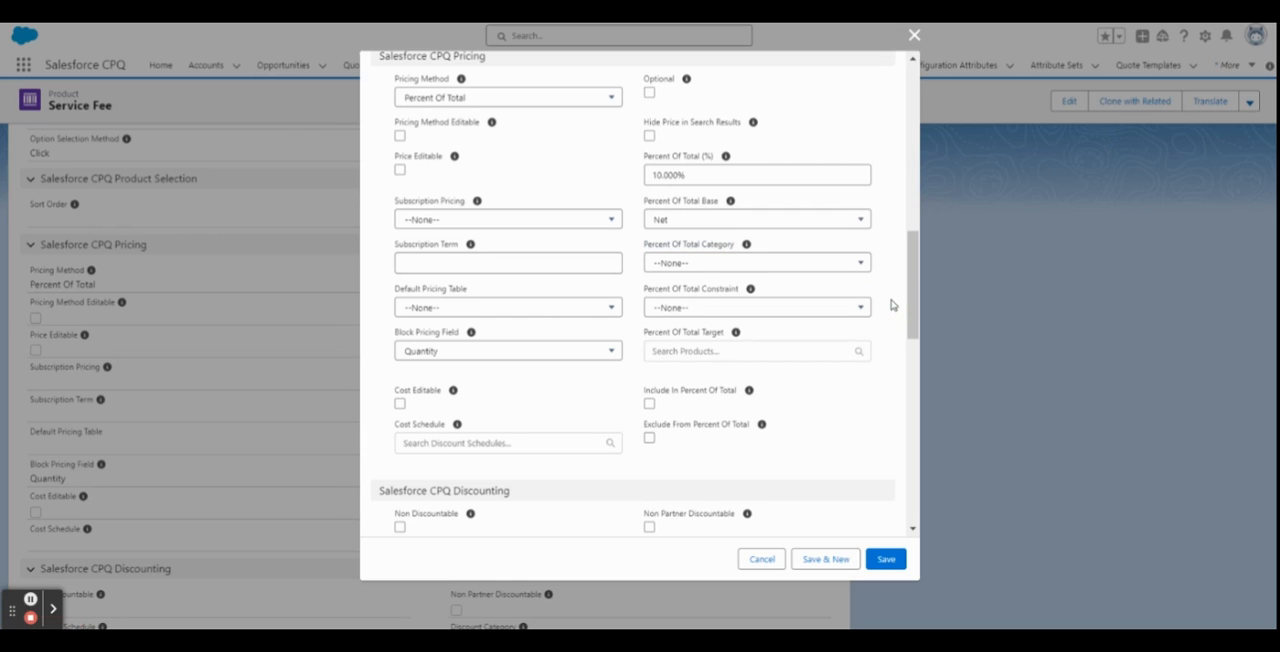
left_click(912, 37)
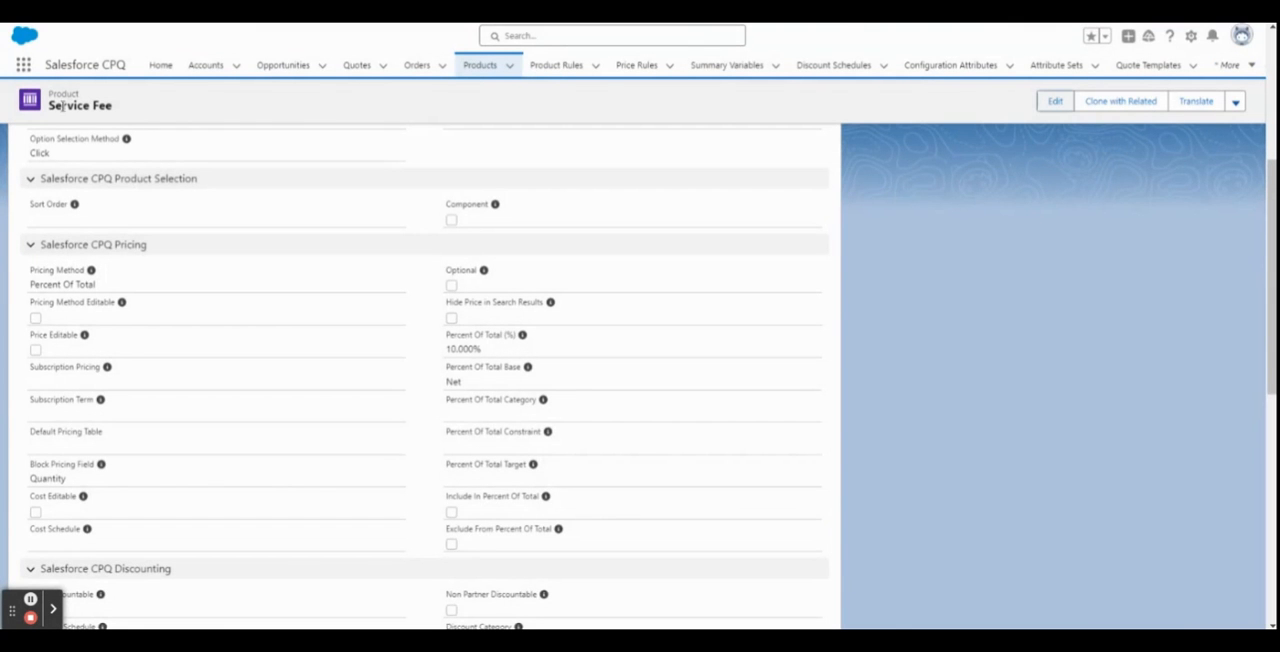
Review the Service Fee product's name, product code, region and configuration type.
scroll(198, 312, "up", 2)
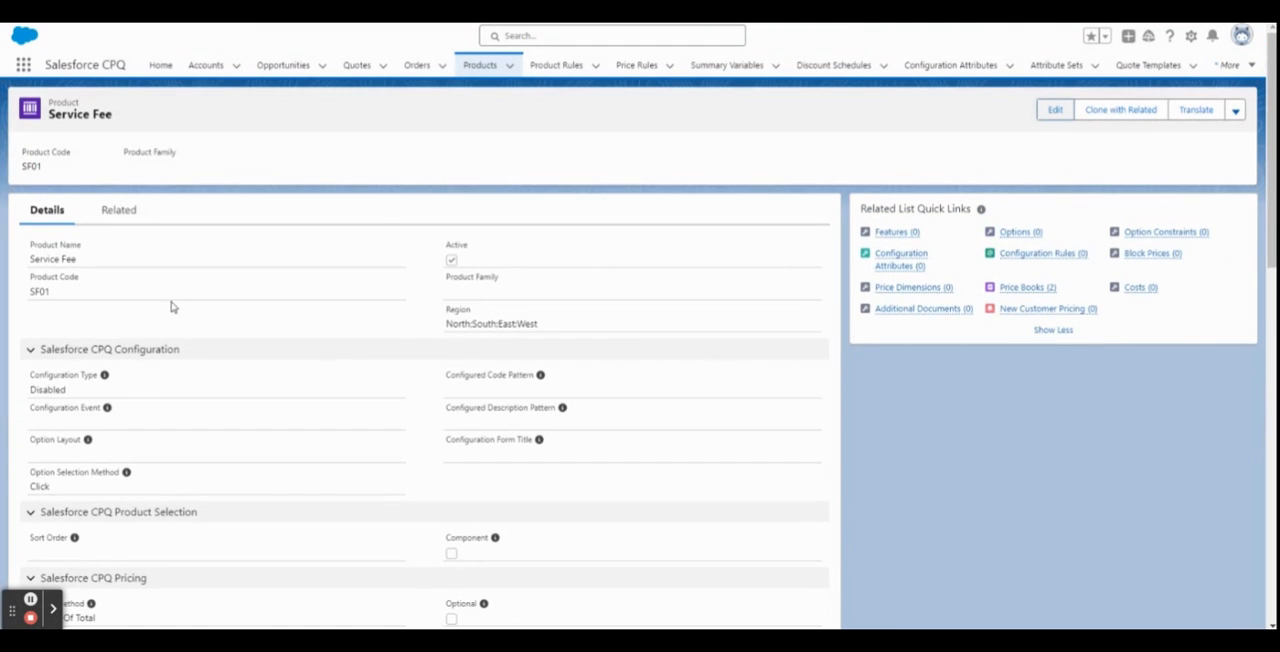
left_click(30, 248)
left_click_drag(30, 250, 450, 260)
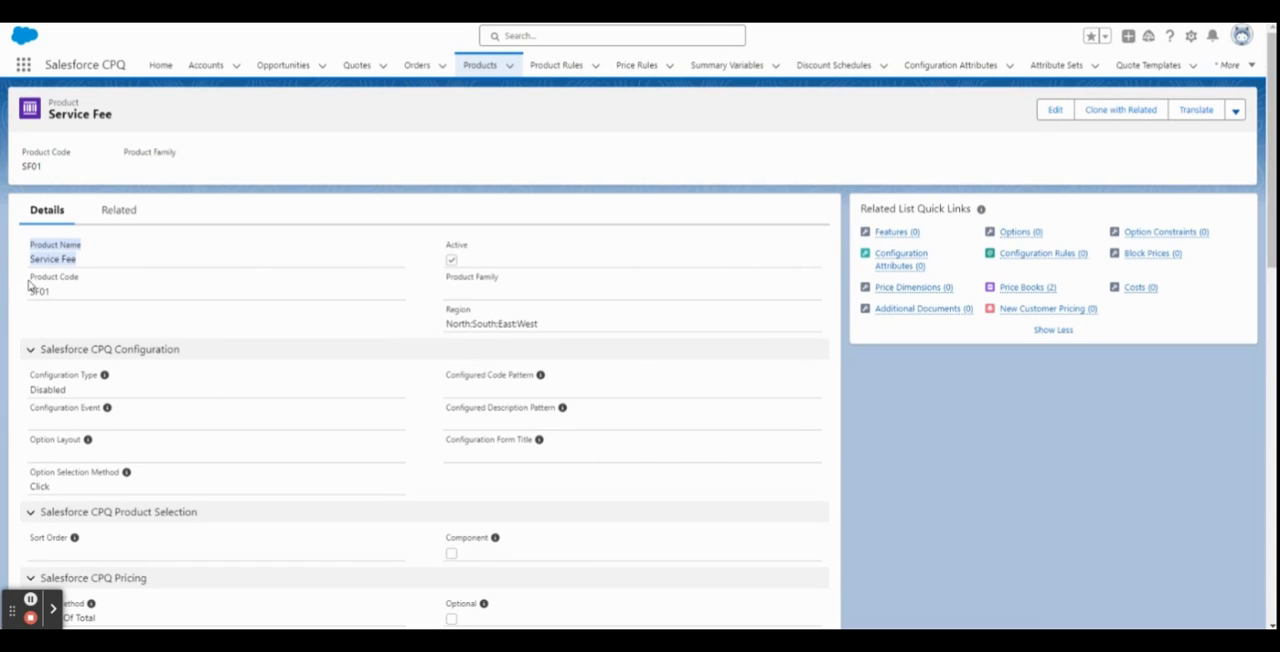
left_click_drag(30, 278, 106, 280)
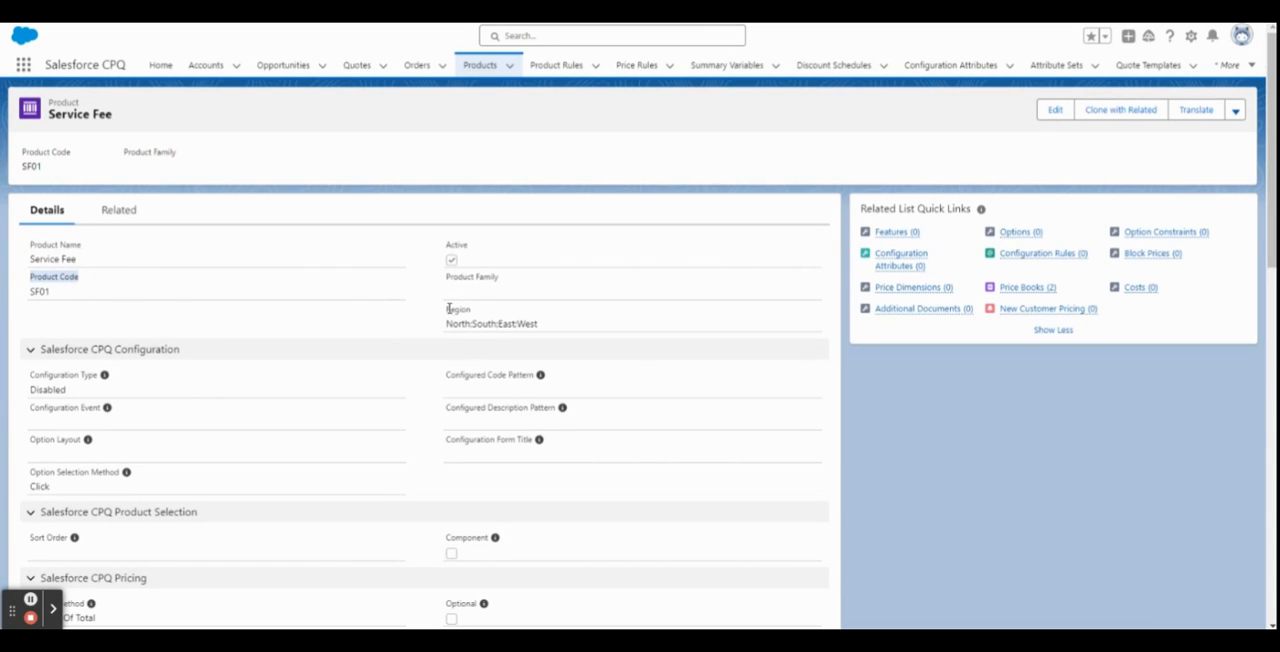
left_click_drag(448, 309, 504, 313)
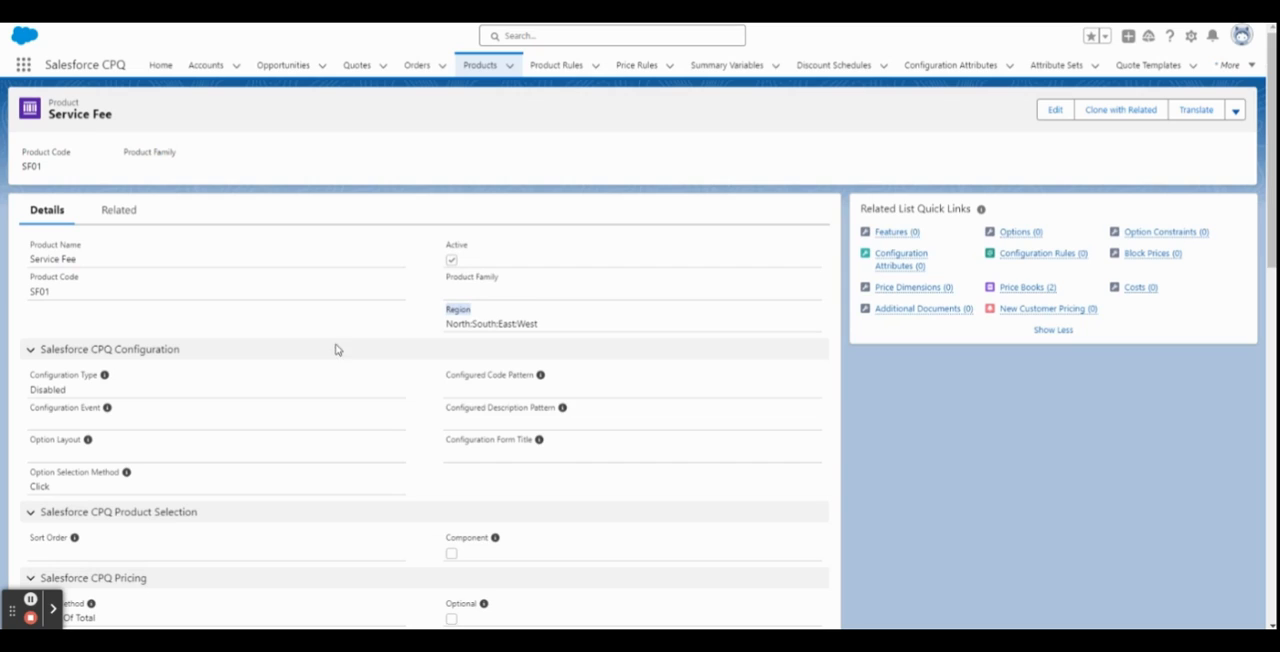
scroll(337, 350, "down", 3)
left_click_drag(32, 221, 66, 226)
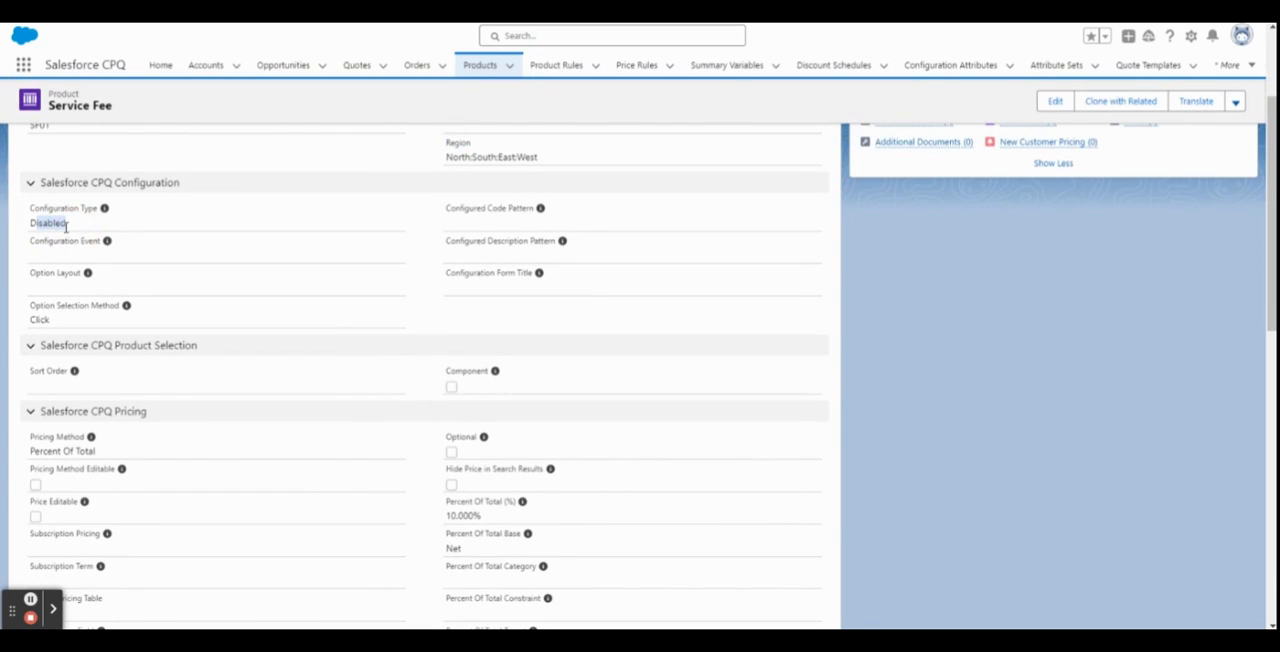
Check the Service Fee product's pricing method and Percent Of Total percentage, and return to the quote's line editor.
scroll(70, 235, "down", 3)
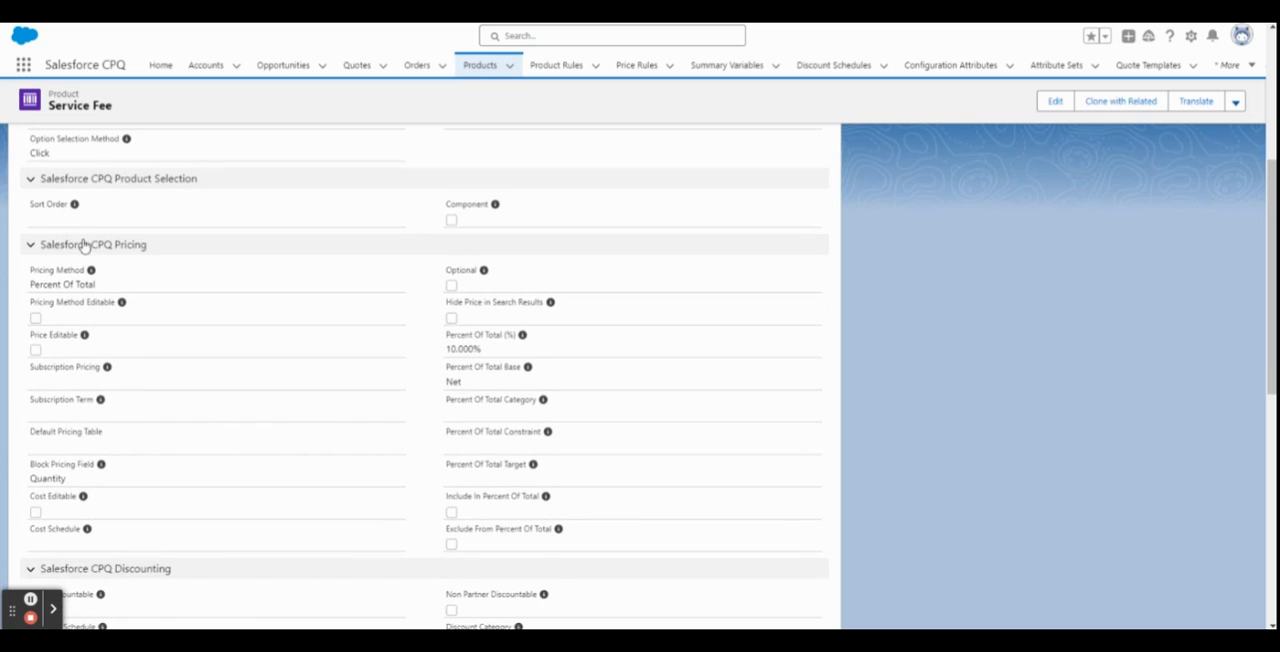
left_click_drag(100, 284, 24, 284)
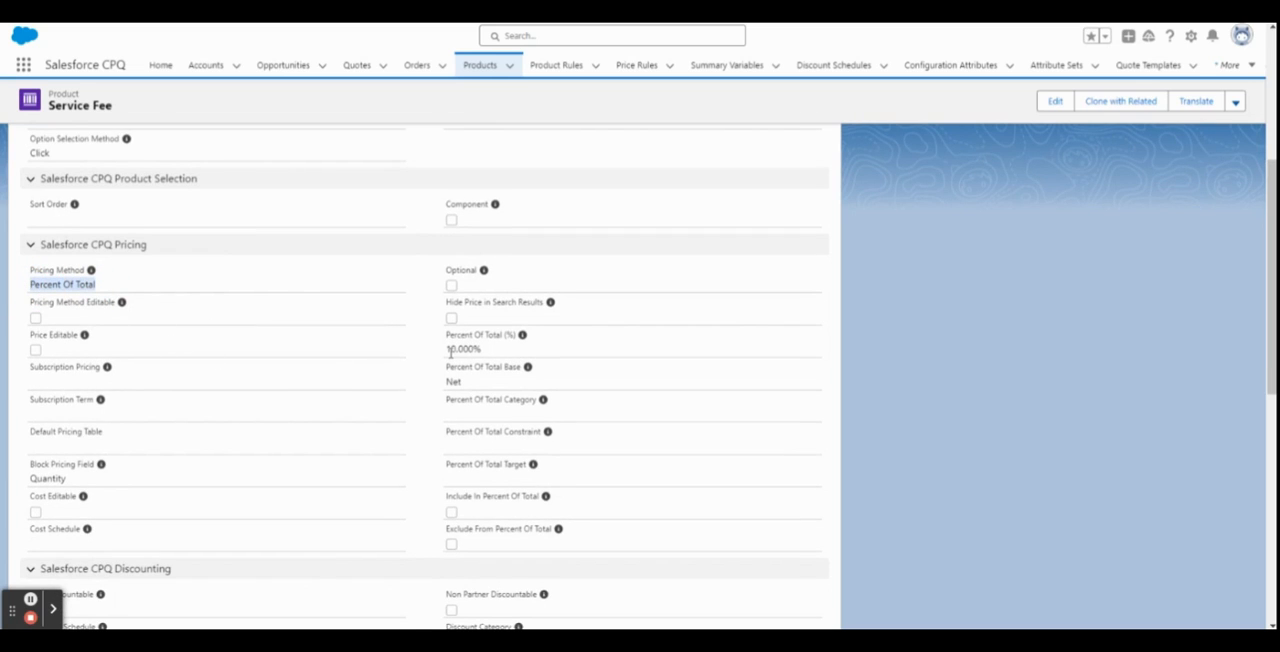
left_click_drag(447, 349, 490, 349)
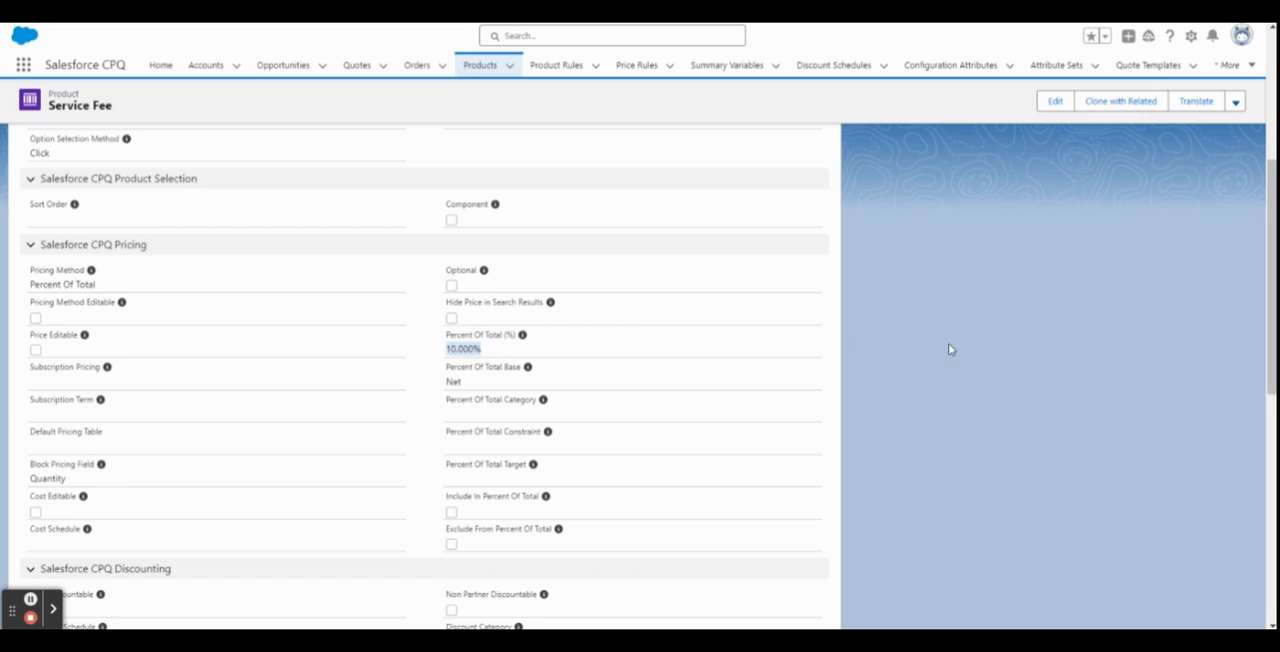
scroll(948, 343, "up", 5)
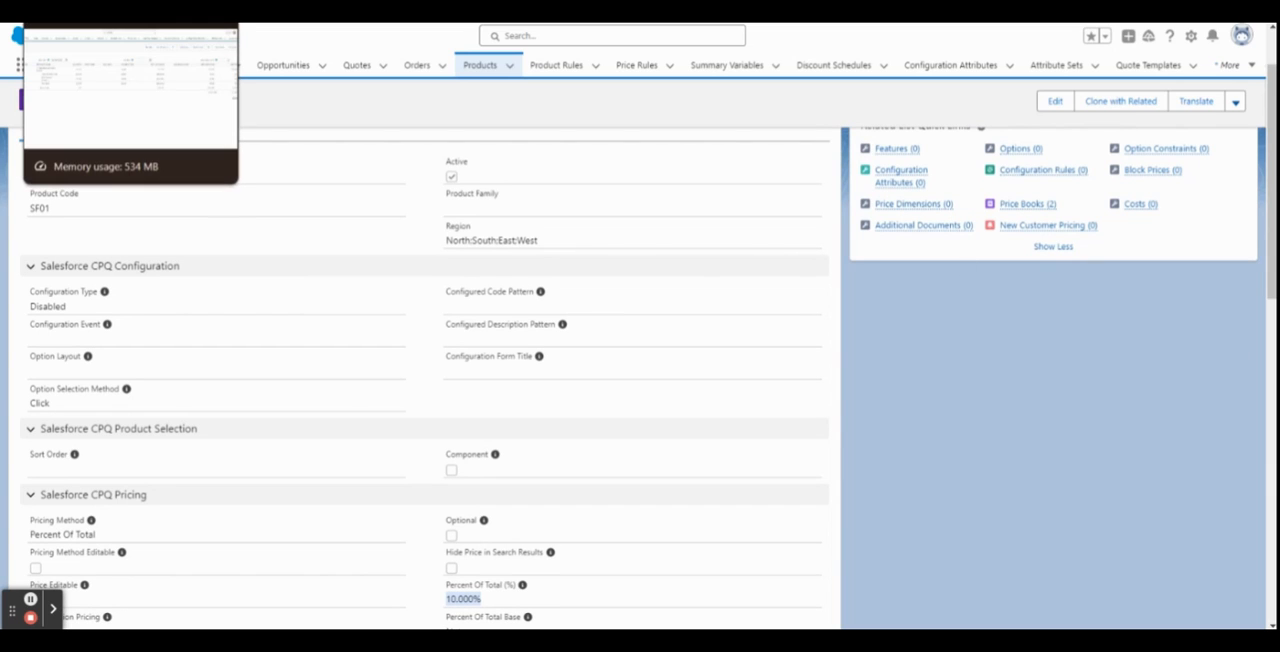
left_click(100, 14)
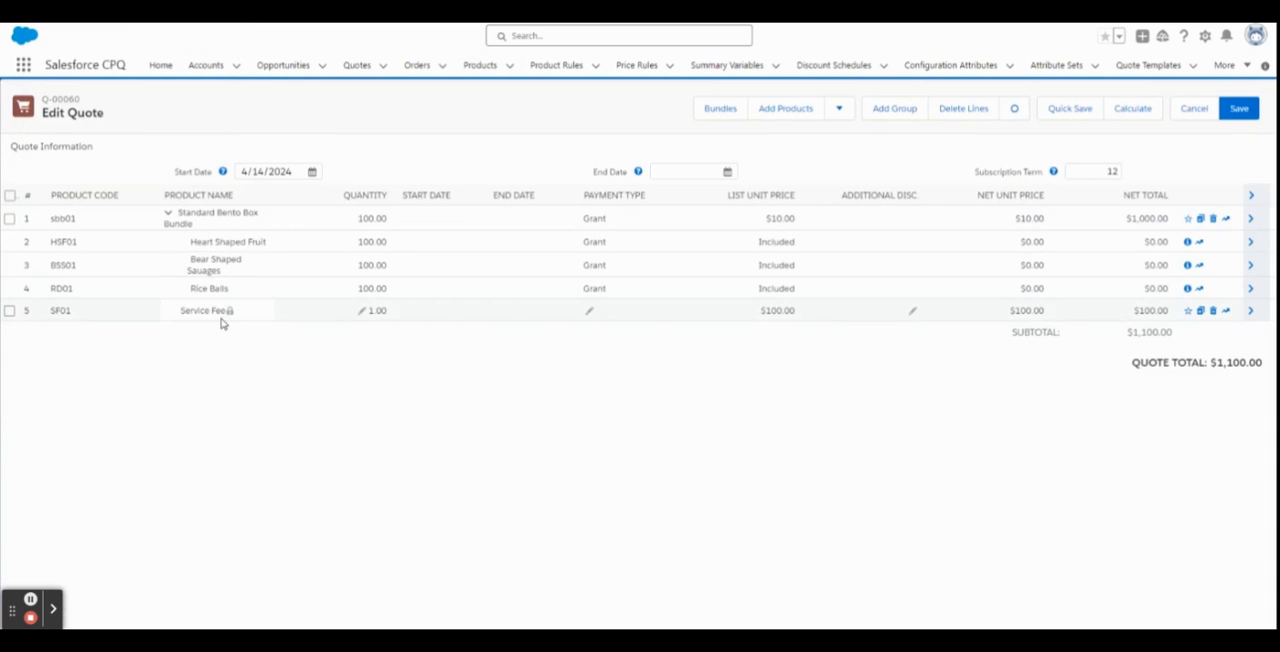